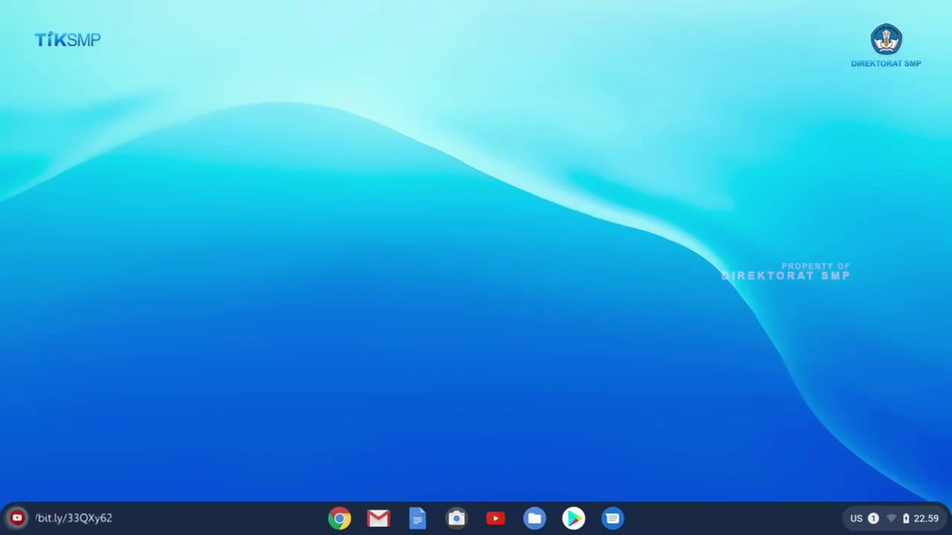
# Step: Turn Wi-Fi off and back on from quick settings, then pick the dlink_DWR-920_8840 network
pyautogui.click(904, 523)
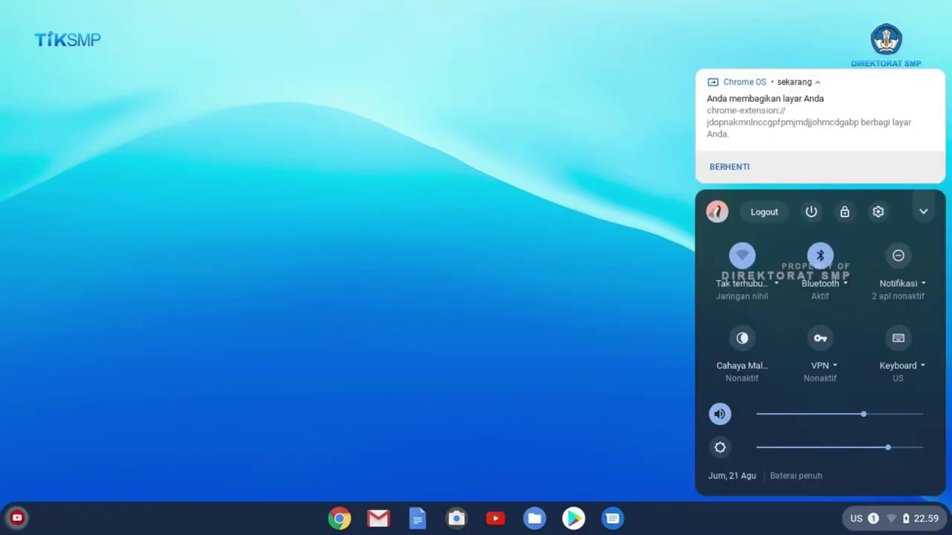
pyautogui.click(778, 283)
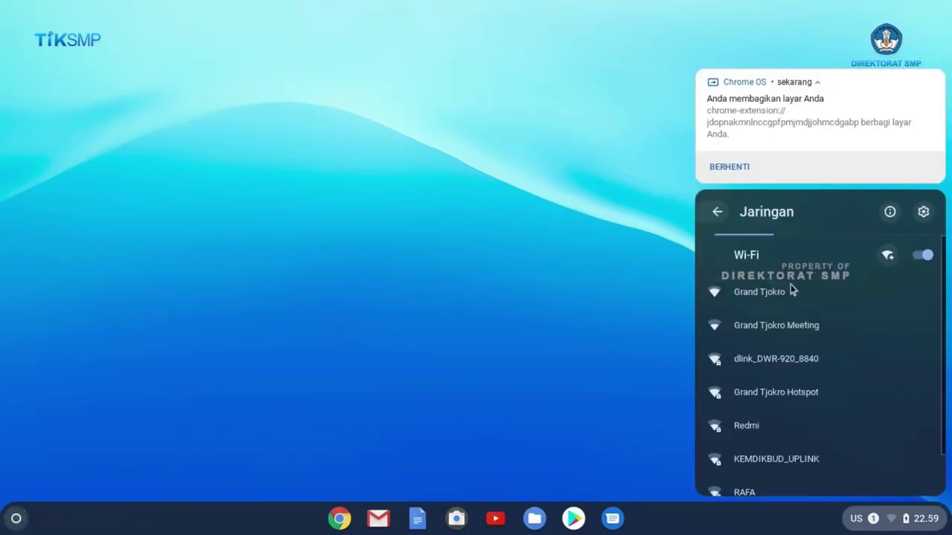
pyautogui.click(925, 257)
pyautogui.click(924, 256)
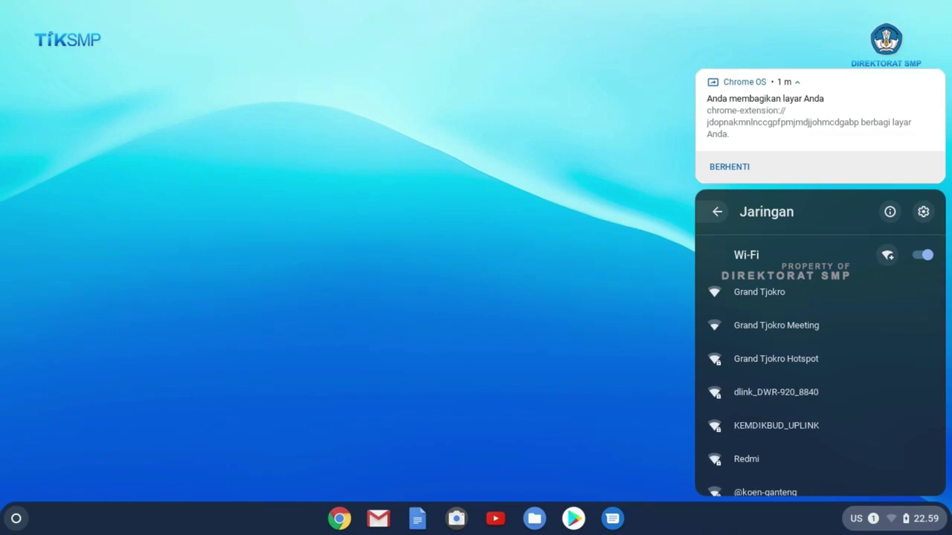
pyautogui.click(797, 401)
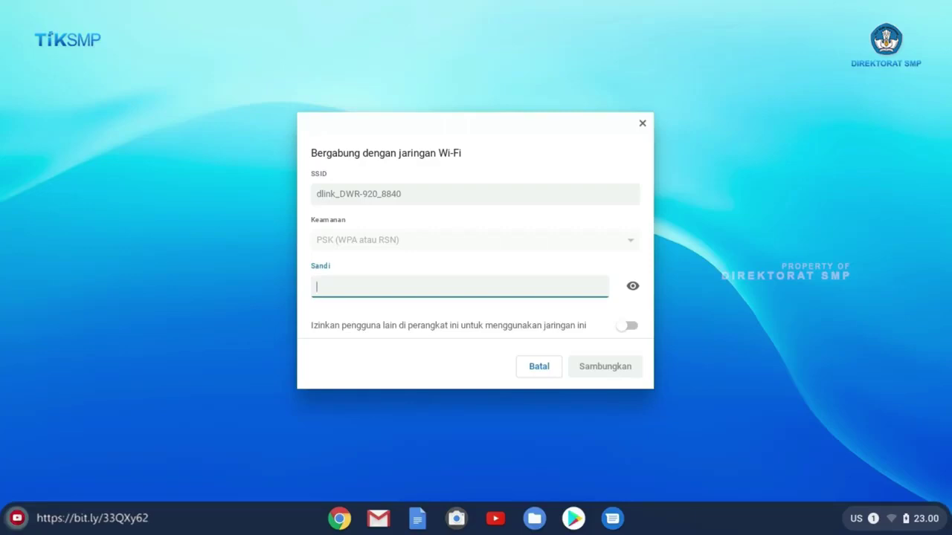
# Step: Enter the Wi-Fi password for dlink_DWR-920_8840, check it in plain text, and connect
pyautogui.write('••')
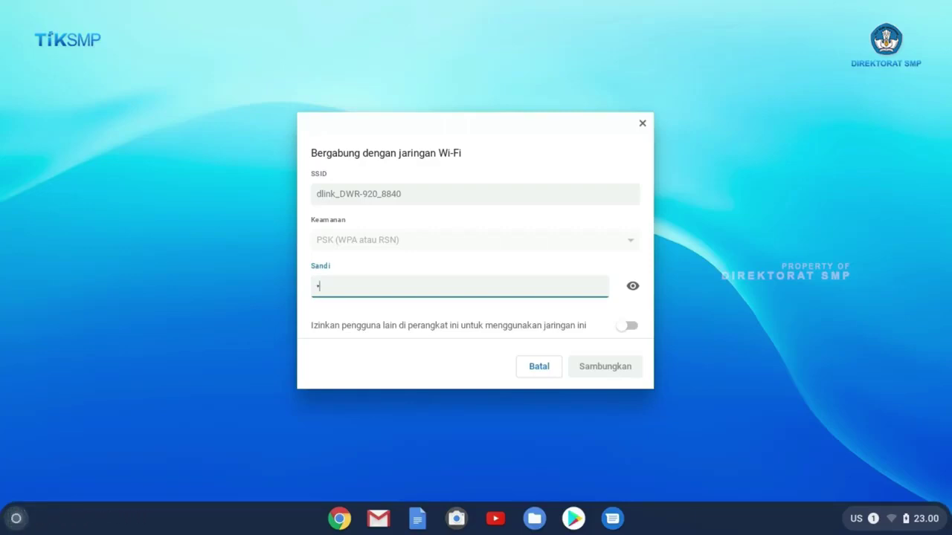
pyautogui.write('••••••')
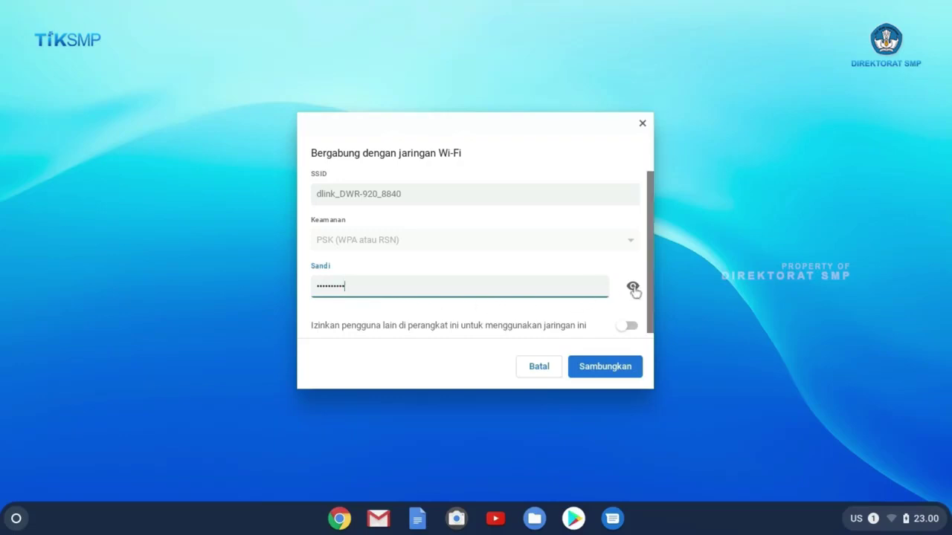
pyautogui.click(633, 287)
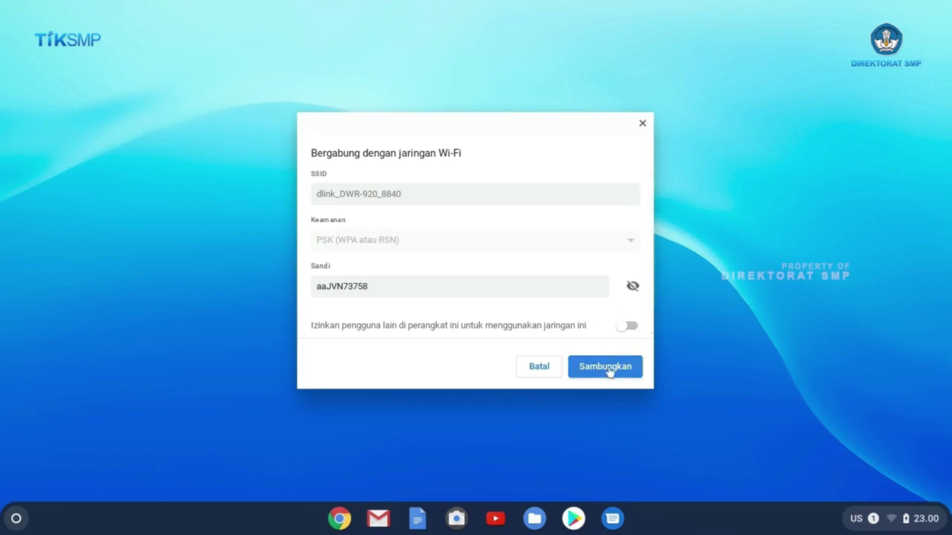
pyautogui.click(606, 368)
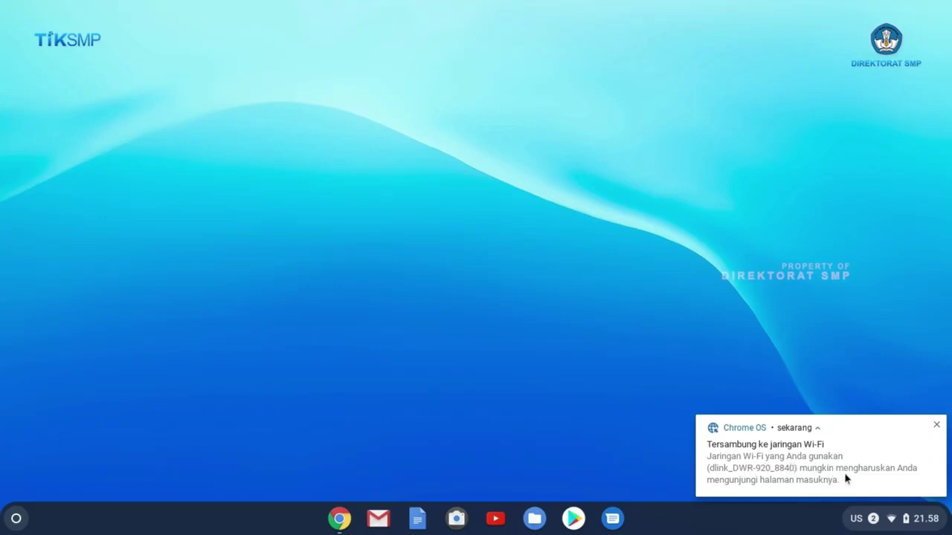
# Step: Dismiss the connection notification and load 192.168.0.1 in Chrome
pyautogui.click(936, 426)
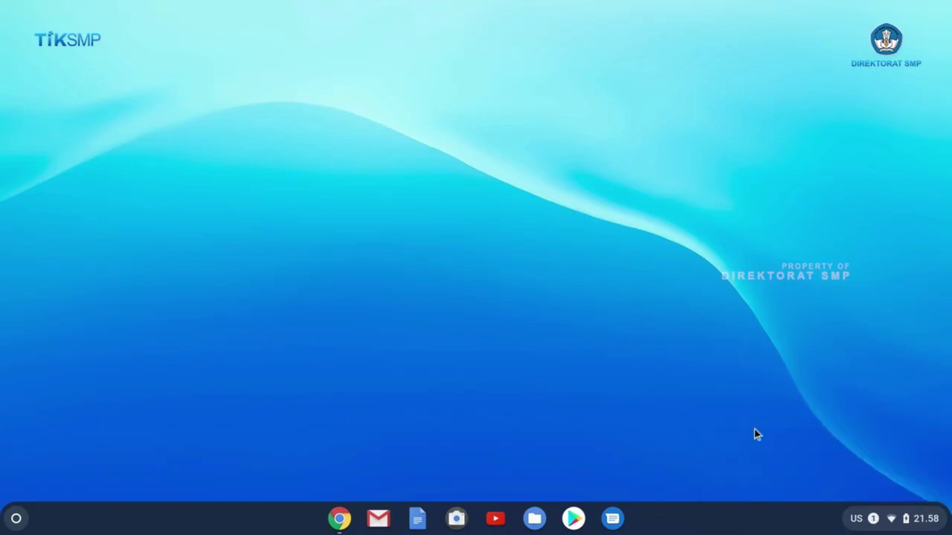
pyautogui.click(340, 519)
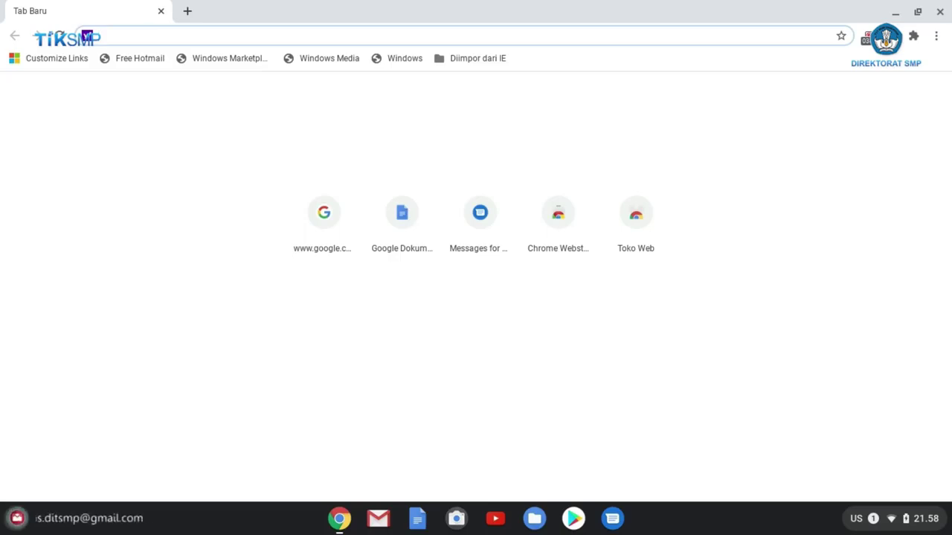
pyautogui.write('192.168.0.1')
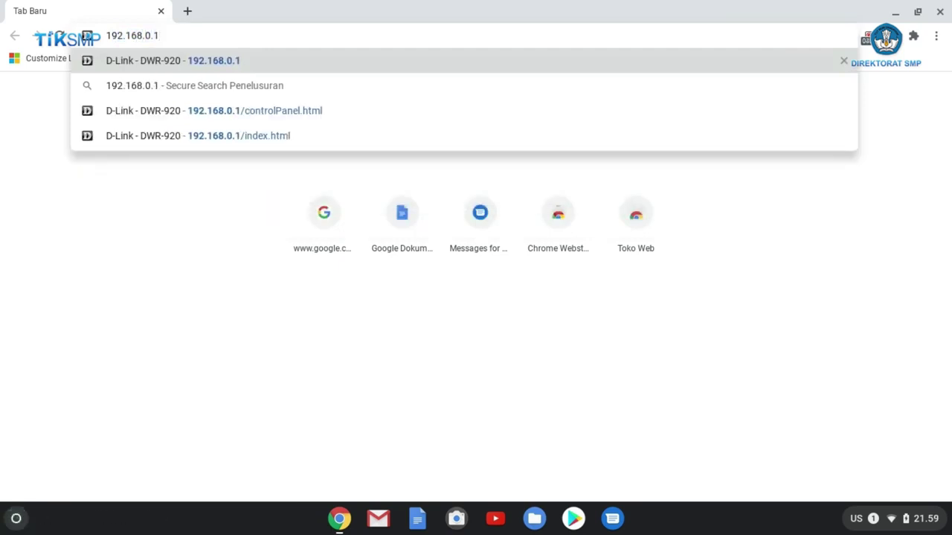
pyautogui.press('Return')
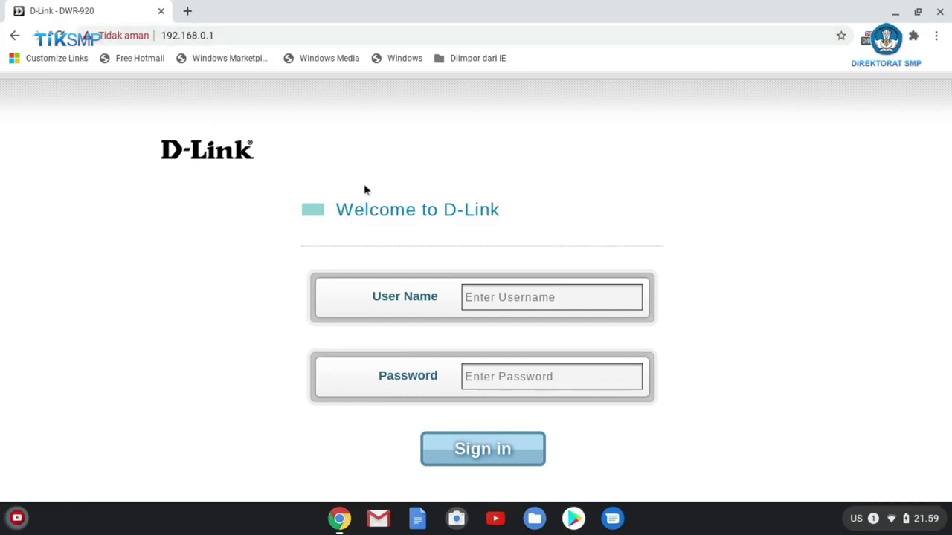
# Step: Sign in to the router with user name admin
pyautogui.click(480, 299)
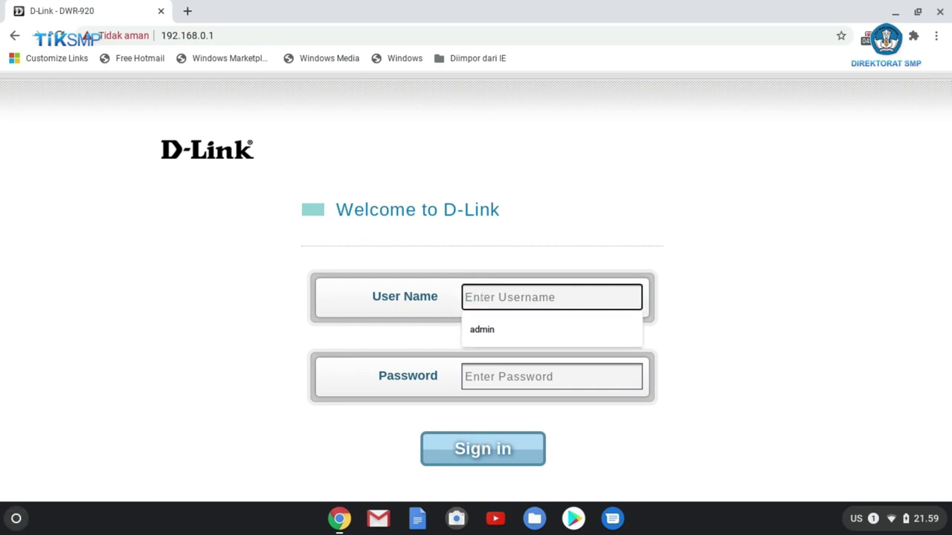
pyautogui.write('admin')
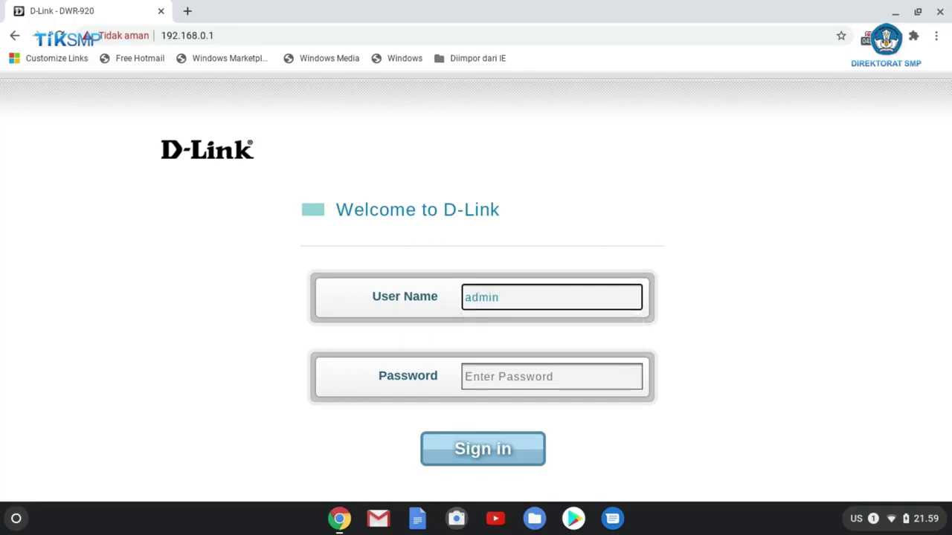
pyautogui.click(492, 454)
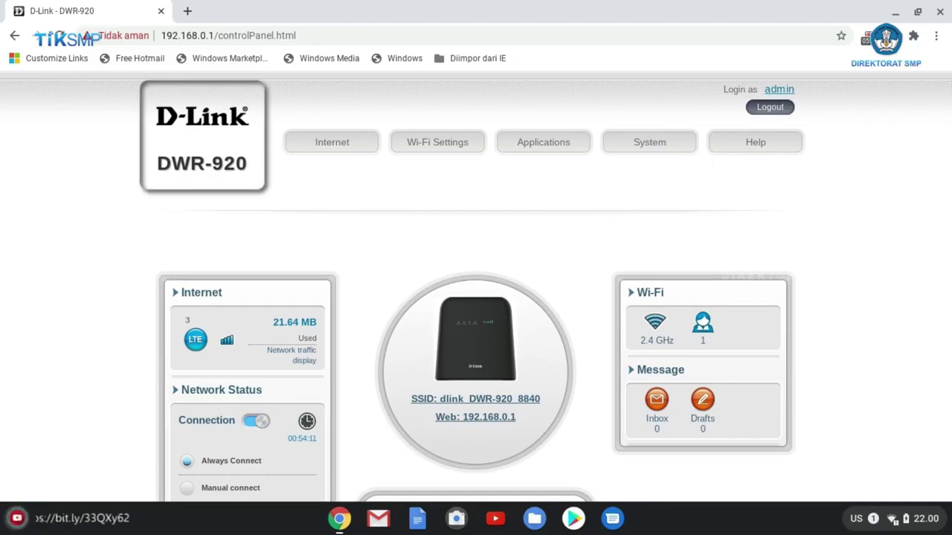
# Step: Replace the 2.4 GHz SSID with 'tes konfigurasi' under Wi-Fi Settings > Wi-Fi Security Settings
pyautogui.click(438, 146)
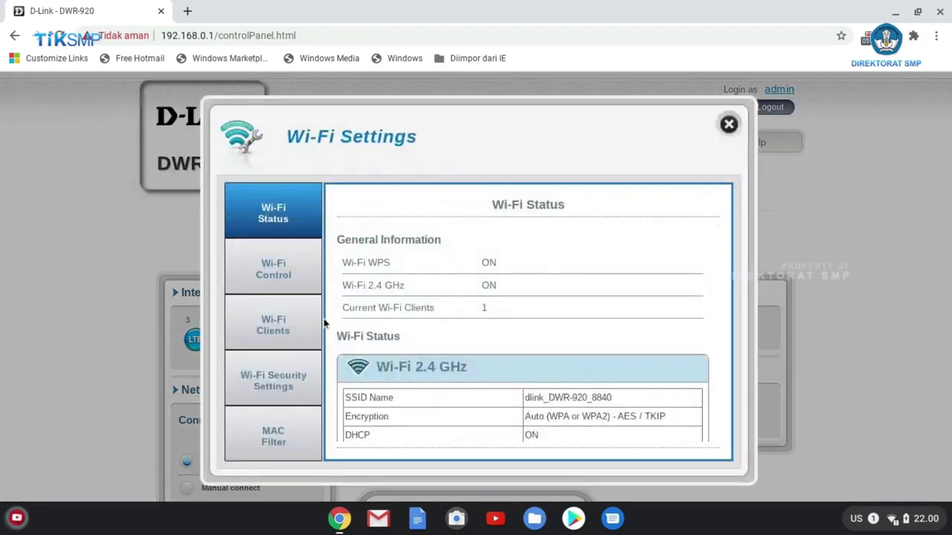
pyautogui.click(285, 383)
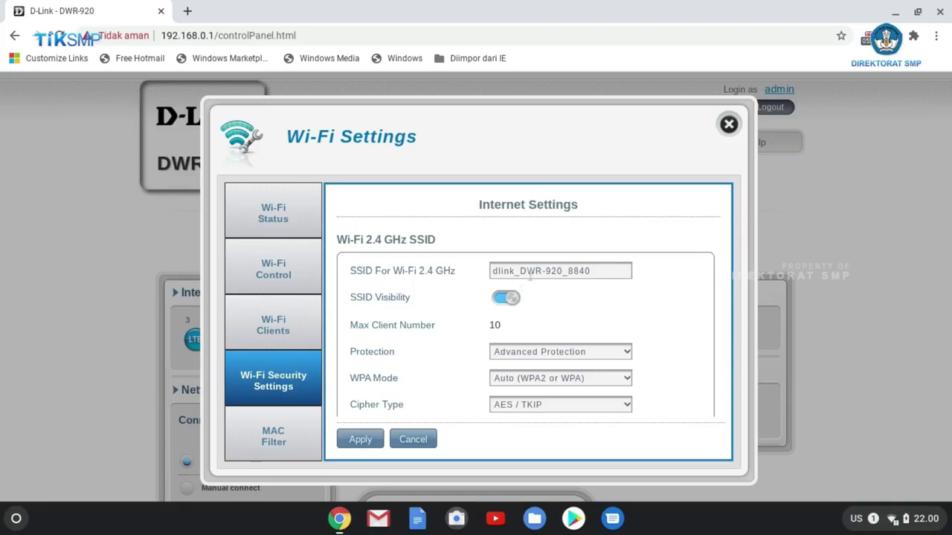
pyautogui.click(598, 276)
pyautogui.click(609, 273)
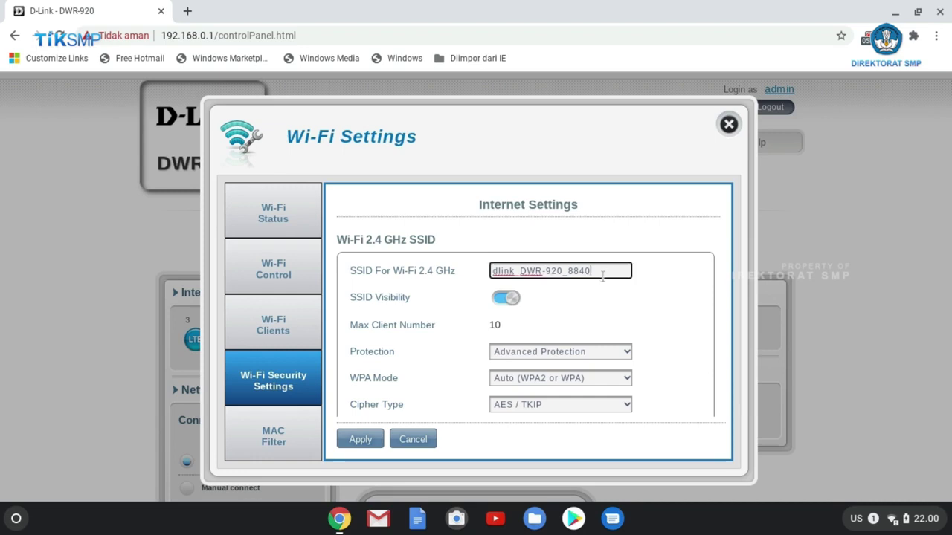
pyautogui.press('BackSpace')
pyautogui.press('BackSpace')
pyautogui.press('BackSpace')
pyautogui.press('BackSpace')
pyautogui.press('BackSpace')
pyautogui.press('BackSpace')
pyautogui.press('BackSpace')
pyautogui.press('BackSpace')
pyautogui.press('BackSpace')
pyautogui.press('BackSpace')
pyautogui.press('BackSpace')
pyautogui.press('BackSpace')
pyautogui.press('BackSpace')
pyautogui.press('BackSpace')
pyautogui.press('BackSpace')
pyautogui.press('BackSpace')
pyautogui.press('BackSpace')
pyautogui.press('BackSpace')
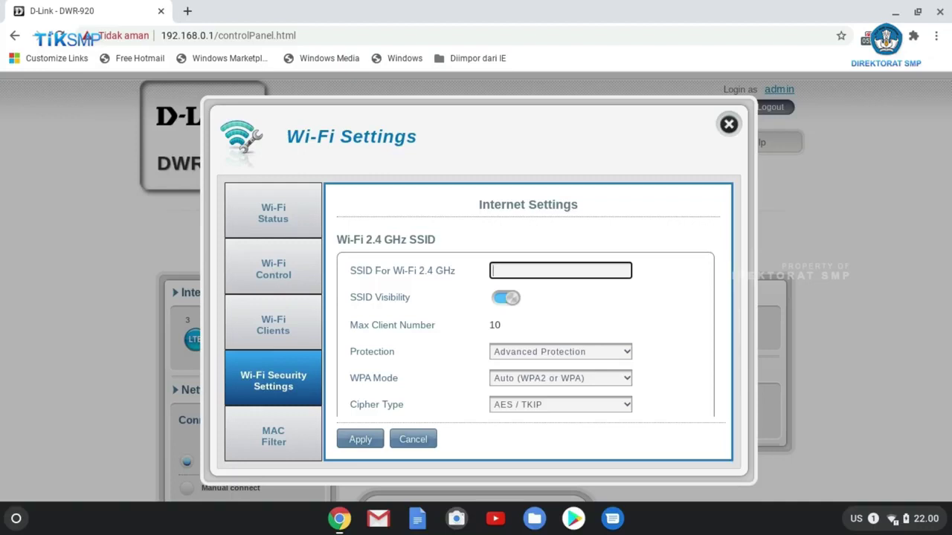
pyautogui.write('tes konfigurasi')
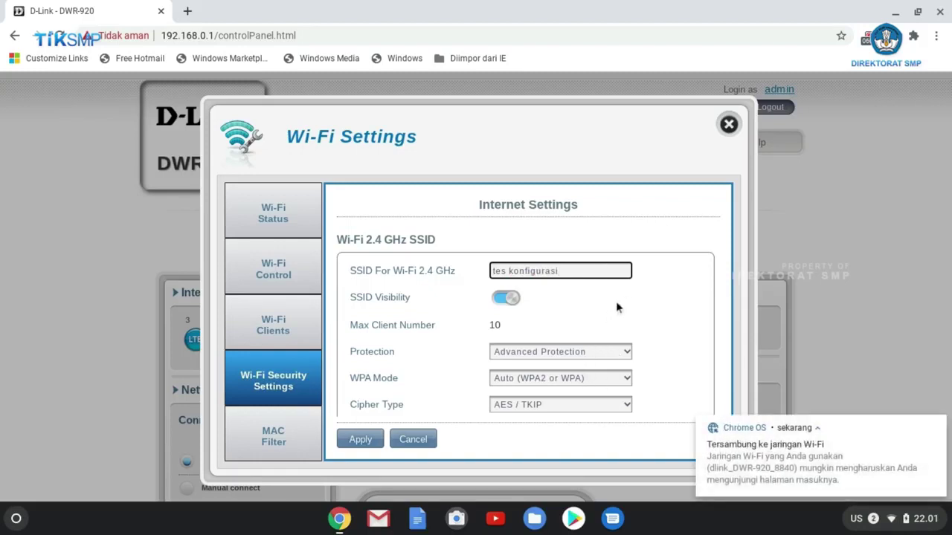
pyautogui.scroll(-2, 616, 301)
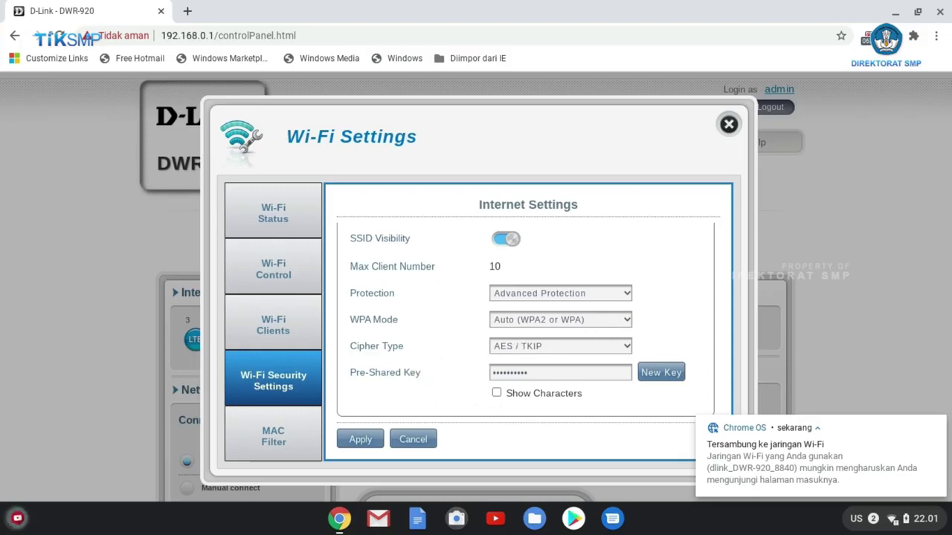
# Step: Reveal the current pre-shared key and replace it with a new Wi-Fi key
pyautogui.click(496, 393)
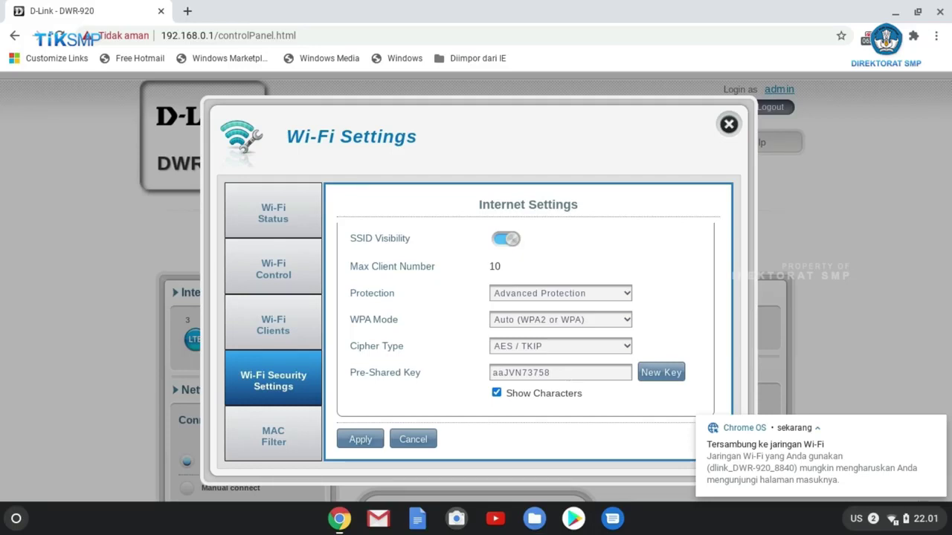
pyautogui.click(567, 374)
pyautogui.moveTo(562, 374); pyautogui.dragTo(456, 374)
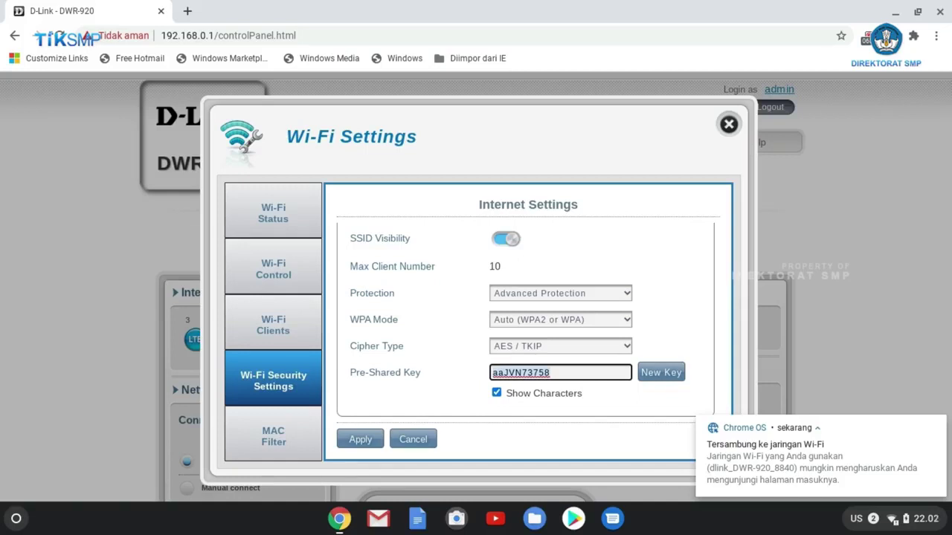
pyautogui.write('q')
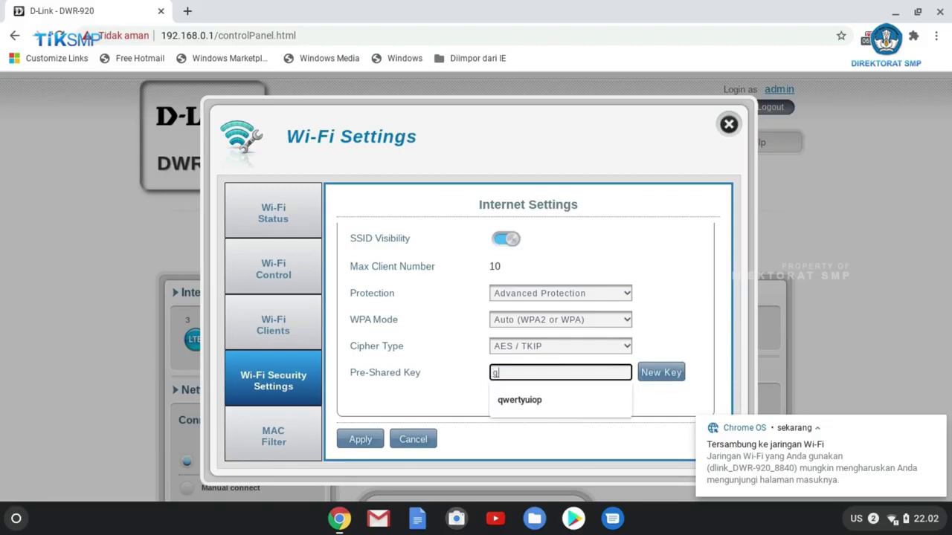
pyautogui.press('BackSpace')
pyautogui.write('12')
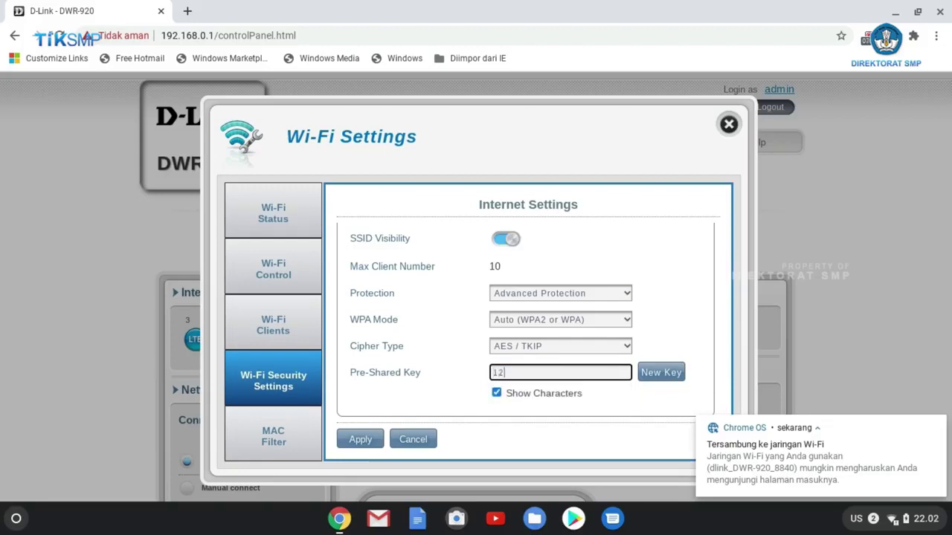
pyautogui.write('345')
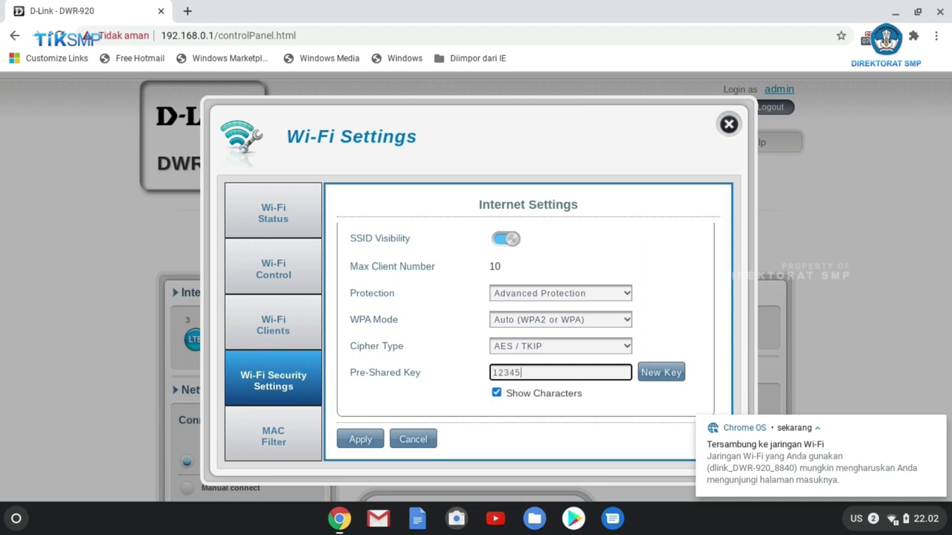
pyautogui.write('67')
pyautogui.write('es')
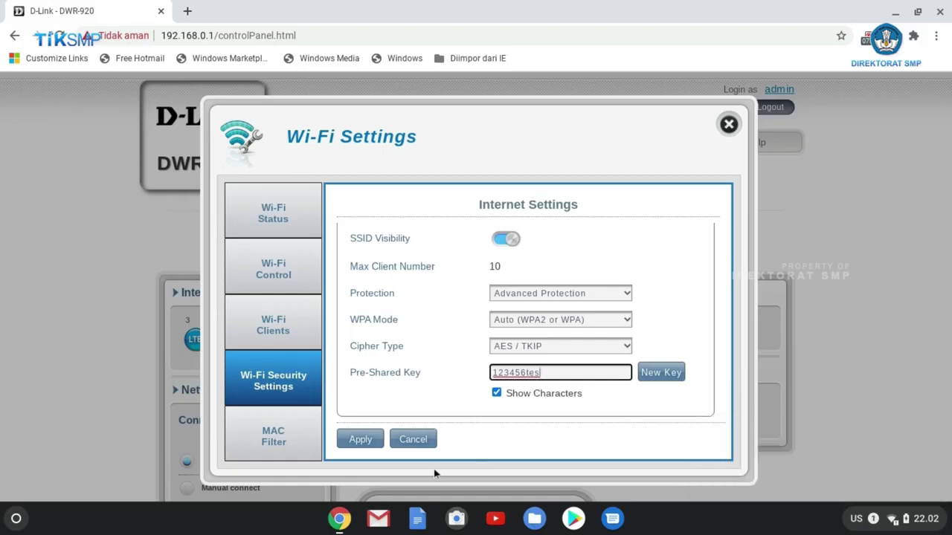
# Step: Apply the Wi-Fi security settings and acknowledge the 'Settings saved successfully' alert
pyautogui.click(360, 441)
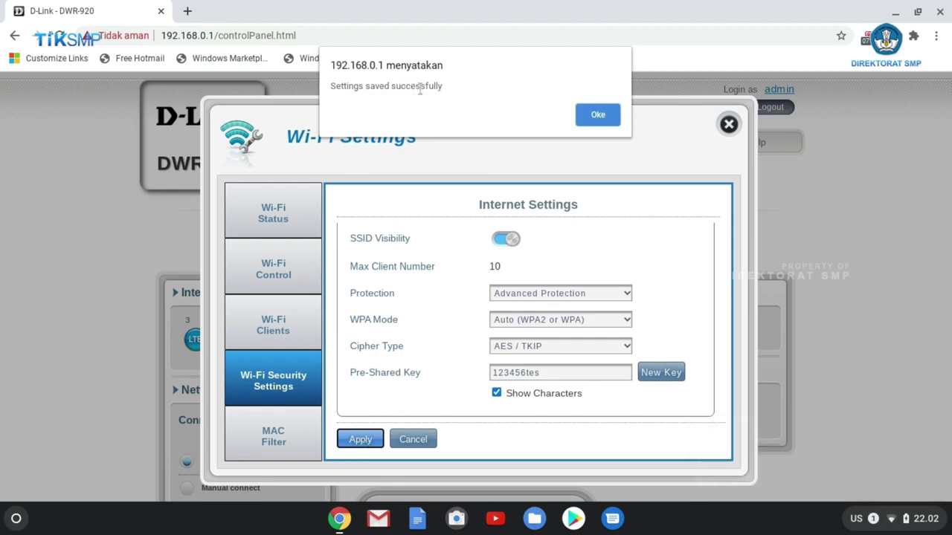
pyautogui.click(595, 115)
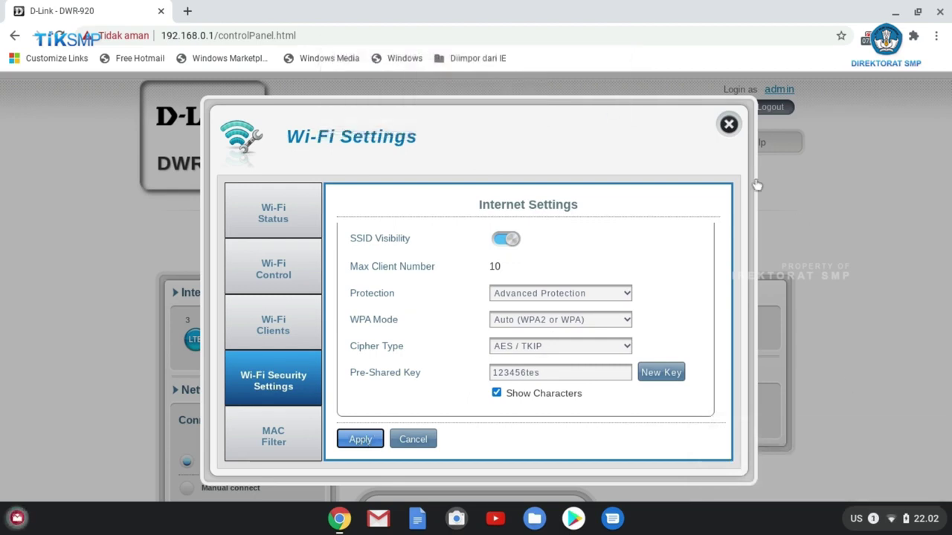
pyautogui.click(189, 12)
# Step: Close the router tab and join 'tes konfigurasi' using the new Wi-Fi key
pyautogui.click(161, 11)
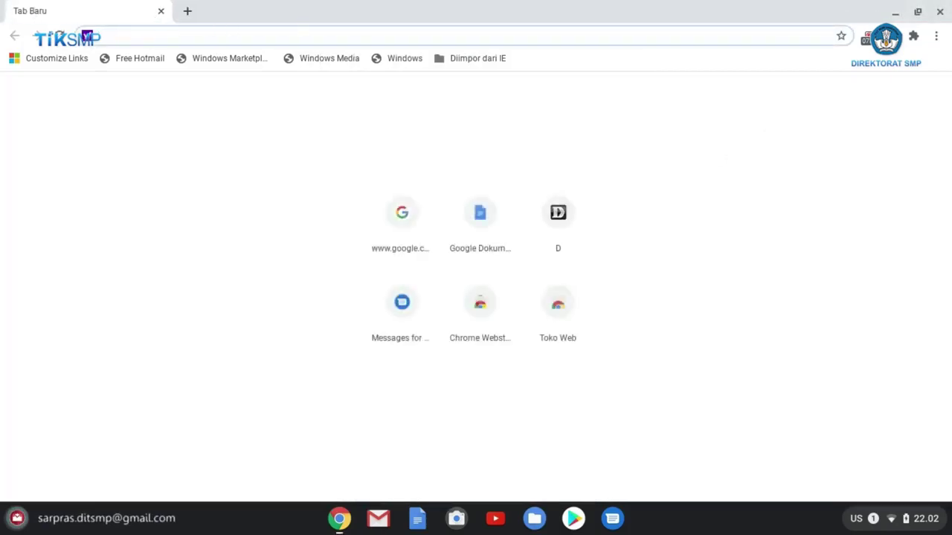
pyautogui.click(896, 519)
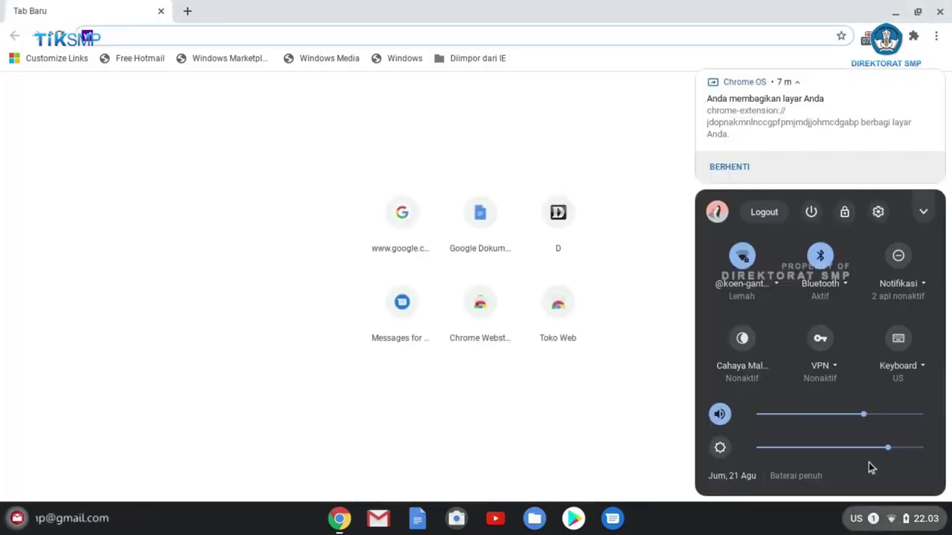
pyautogui.click(776, 286)
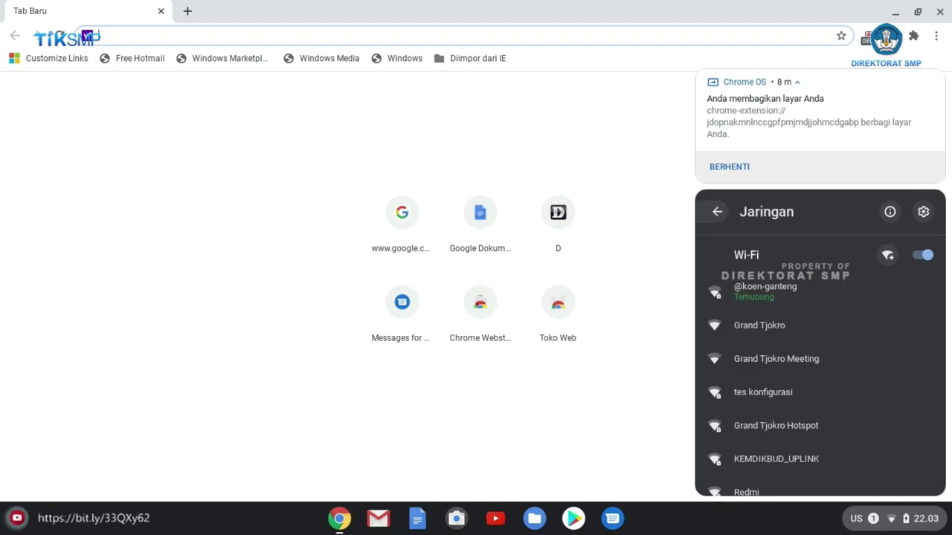
pyautogui.click(769, 393)
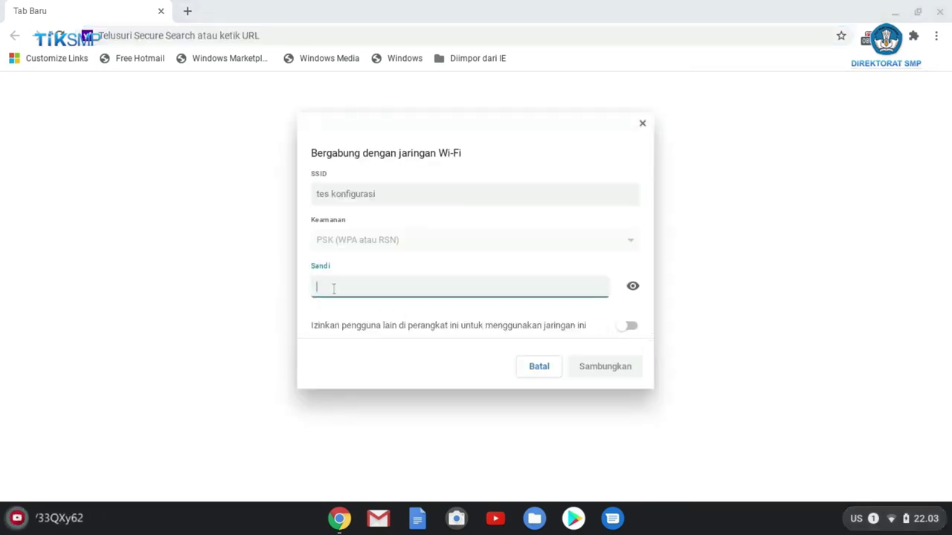
pyautogui.write('1234')
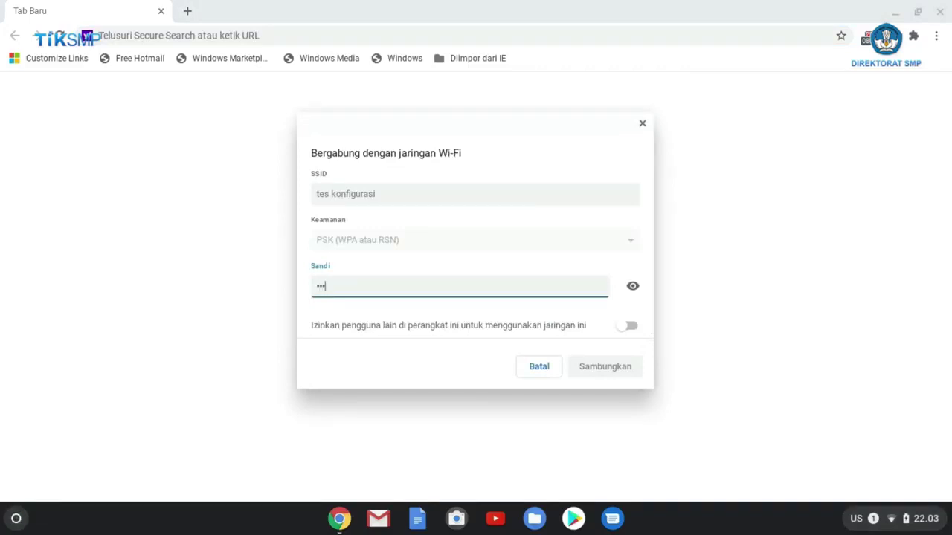
pyautogui.write('5678')
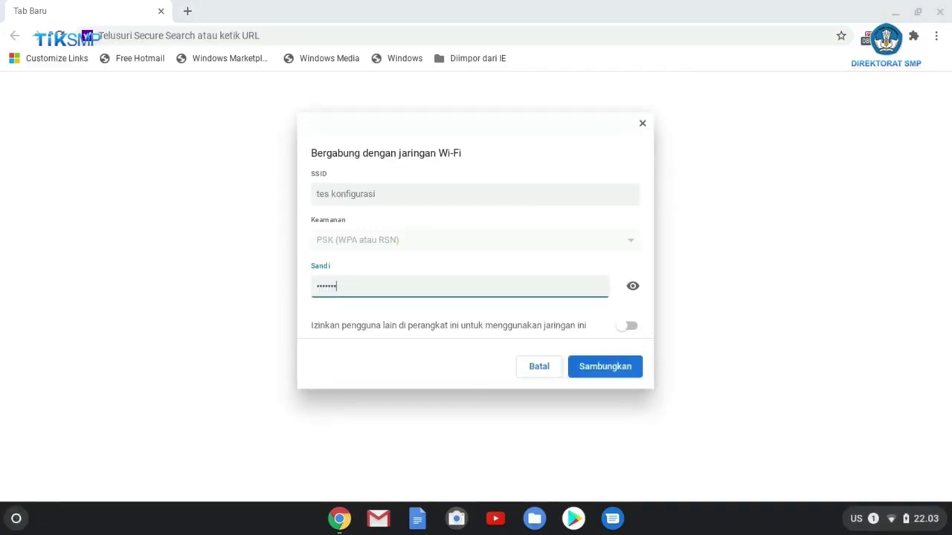
pyautogui.write('s')
pyautogui.click(633, 286)
pyautogui.click(634, 287)
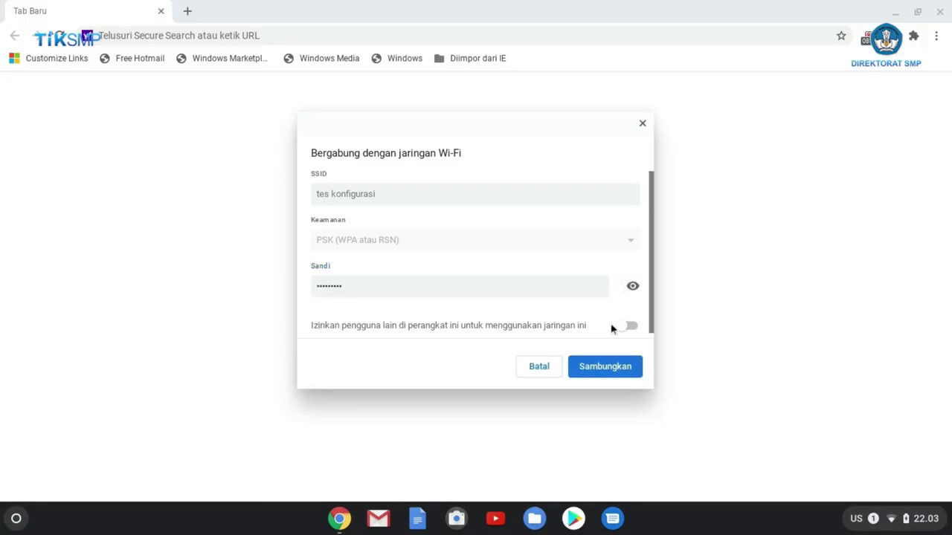
pyautogui.click(594, 375)
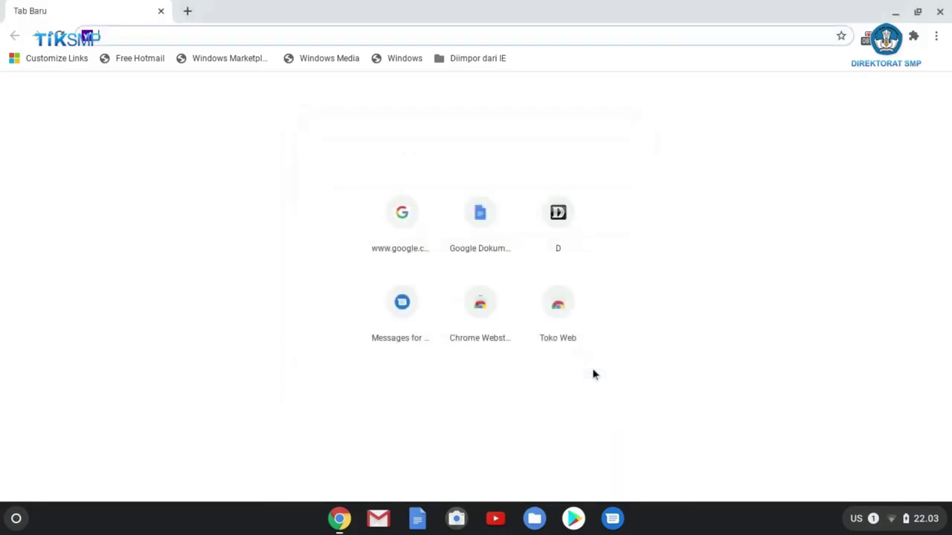
pyautogui.click(893, 525)
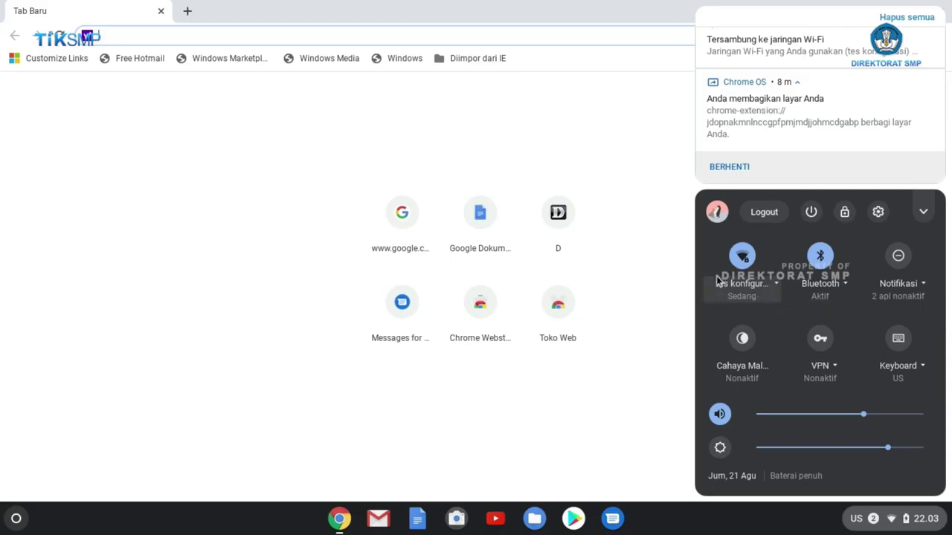
pyautogui.click(615, 393)
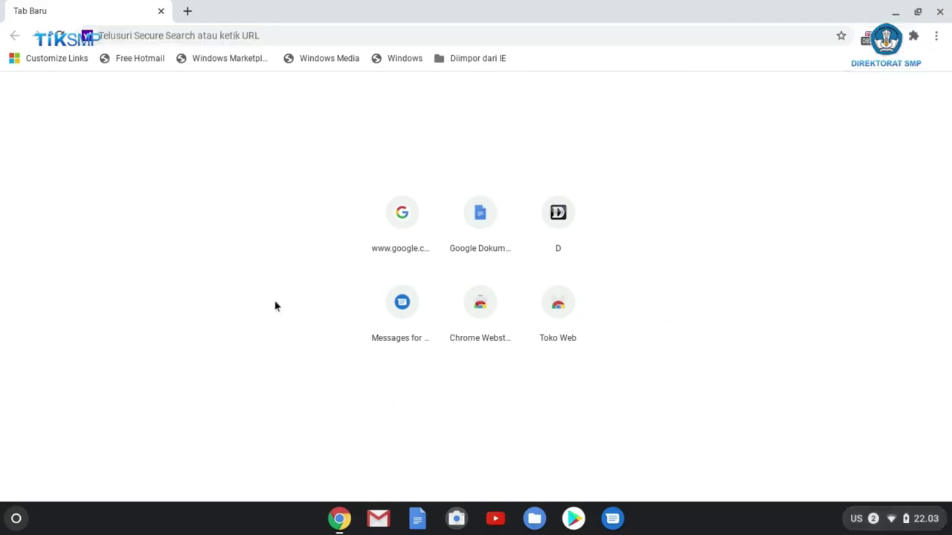
pyautogui.click(241, 38)
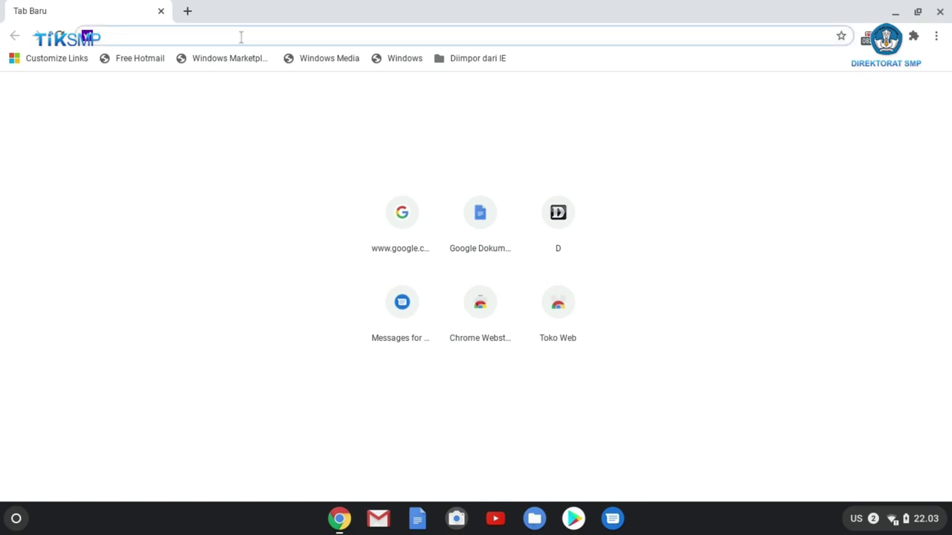
# Step: Reload 192.168.0.1 and sign back in as admin
pyautogui.write('192')
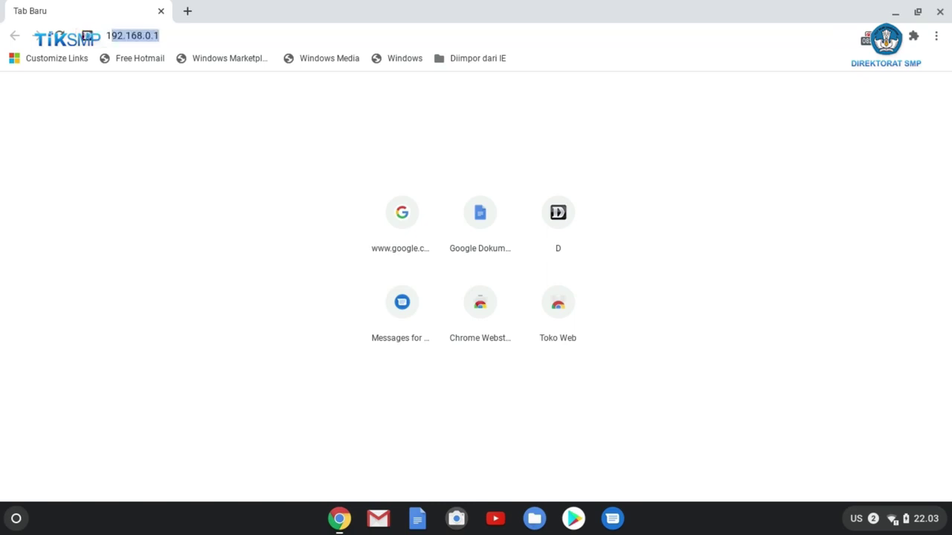
pyautogui.write('.1')
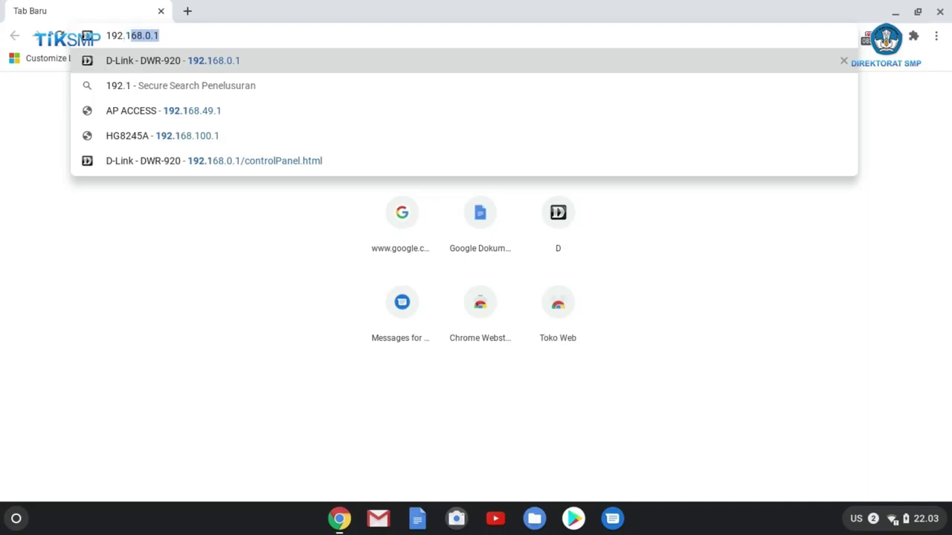
pyautogui.write('68.0.1')
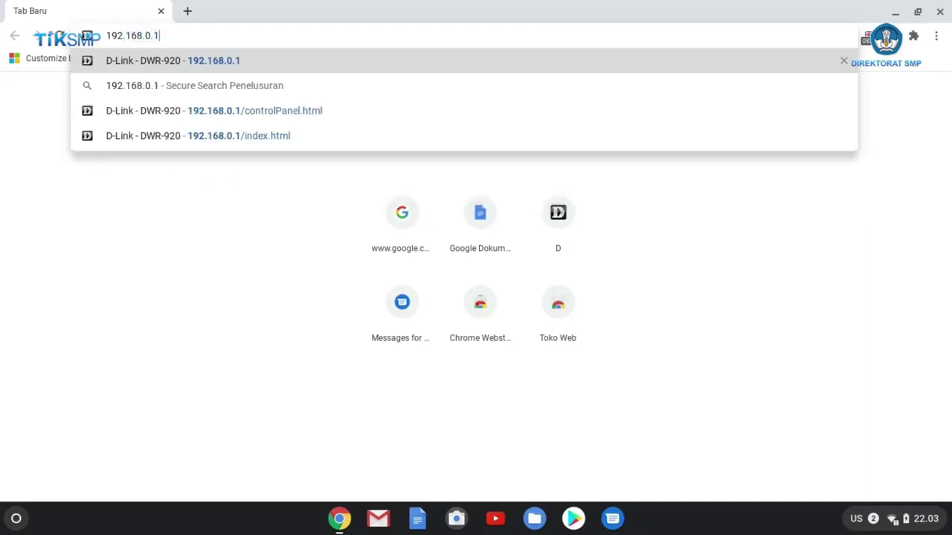
pyautogui.press('Return')
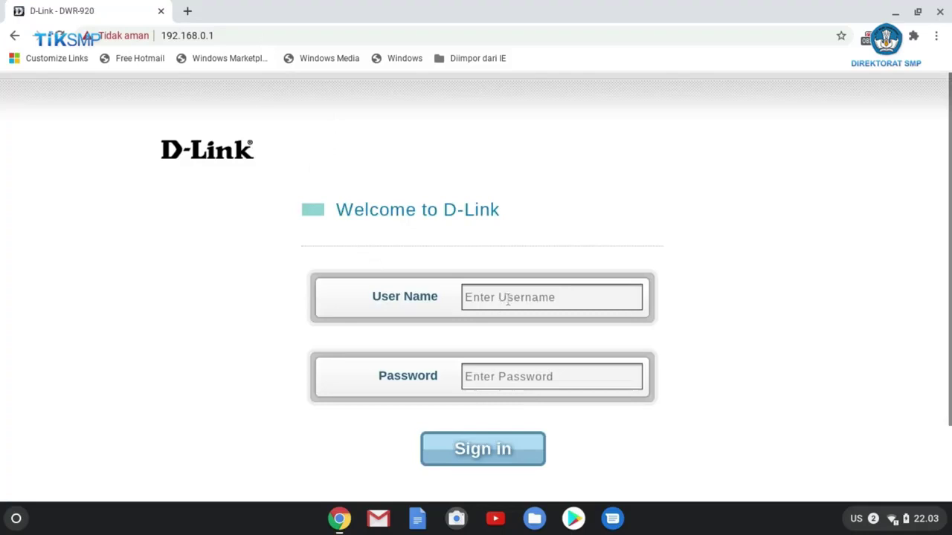
pyautogui.click(508, 299)
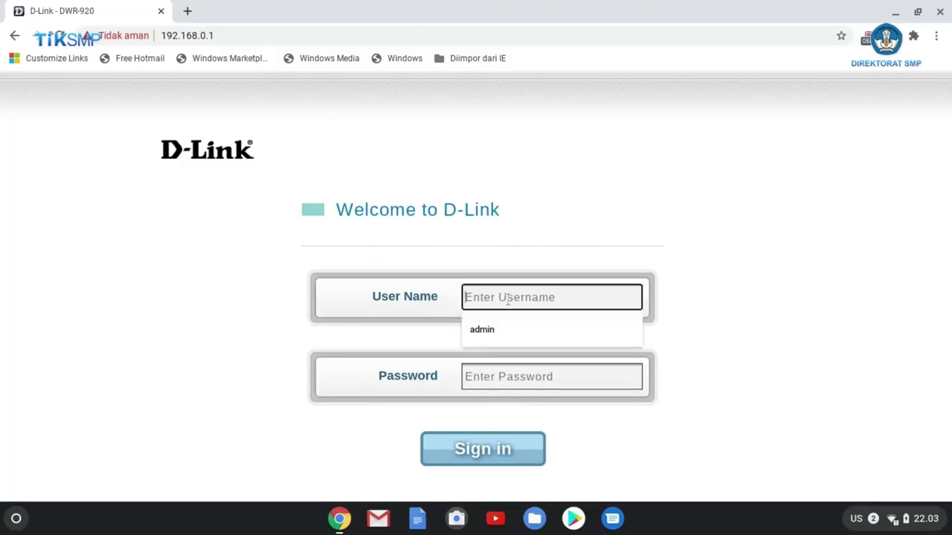
pyautogui.write('admin')
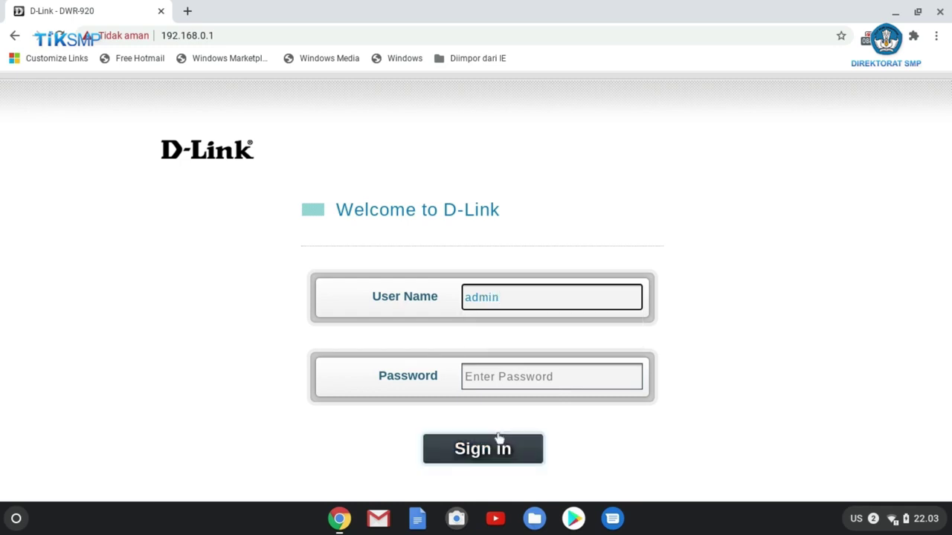
pyautogui.click(484, 450)
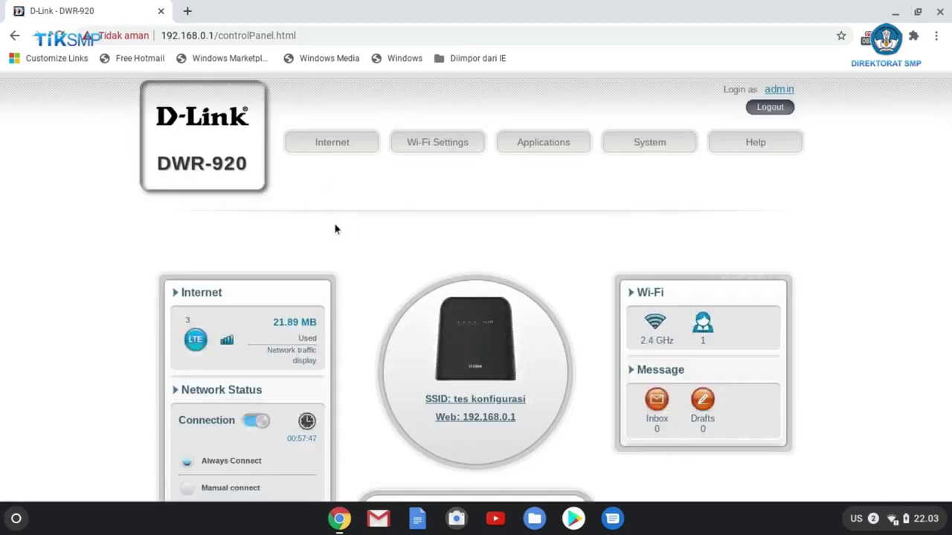
pyautogui.click(441, 151)
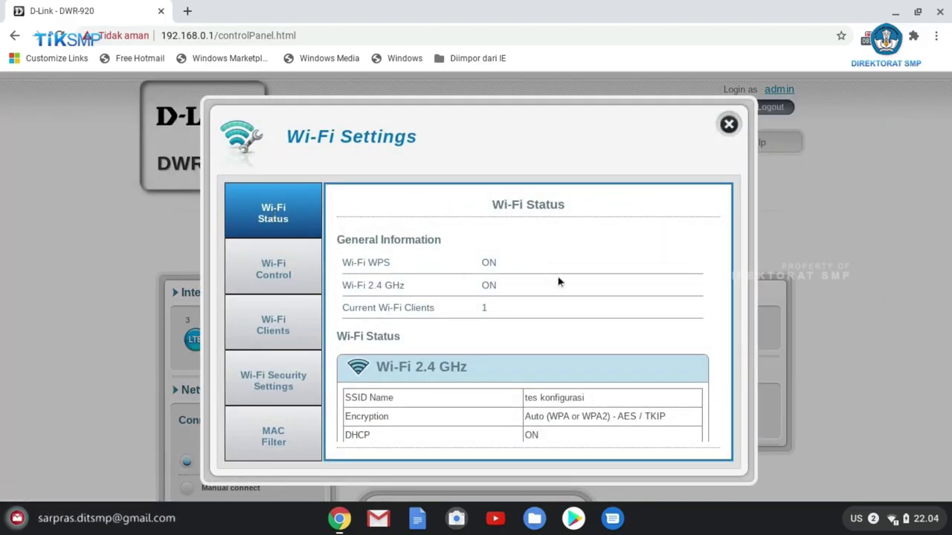
pyautogui.scroll(-1, 638, 274)
pyautogui.scroll(-2, 662, 327)
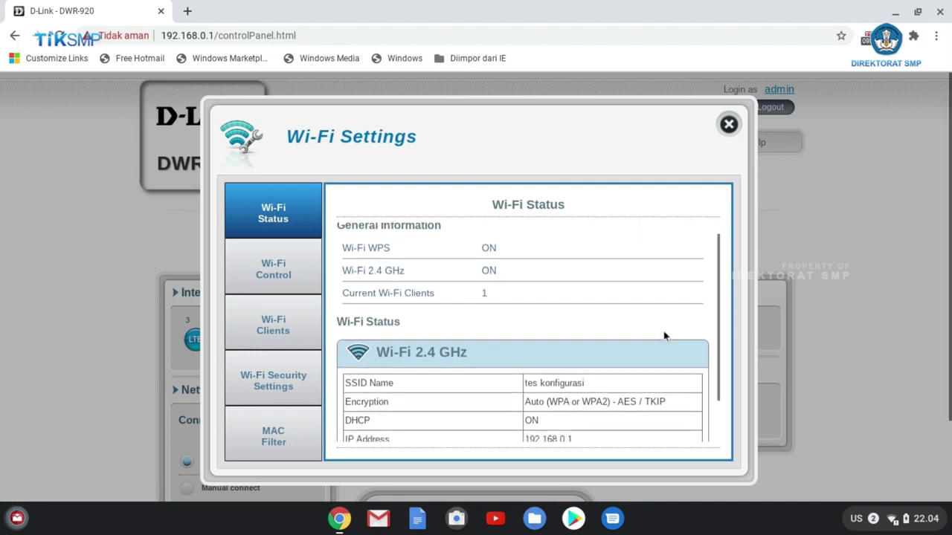
pyautogui.scroll(-1, 639, 348)
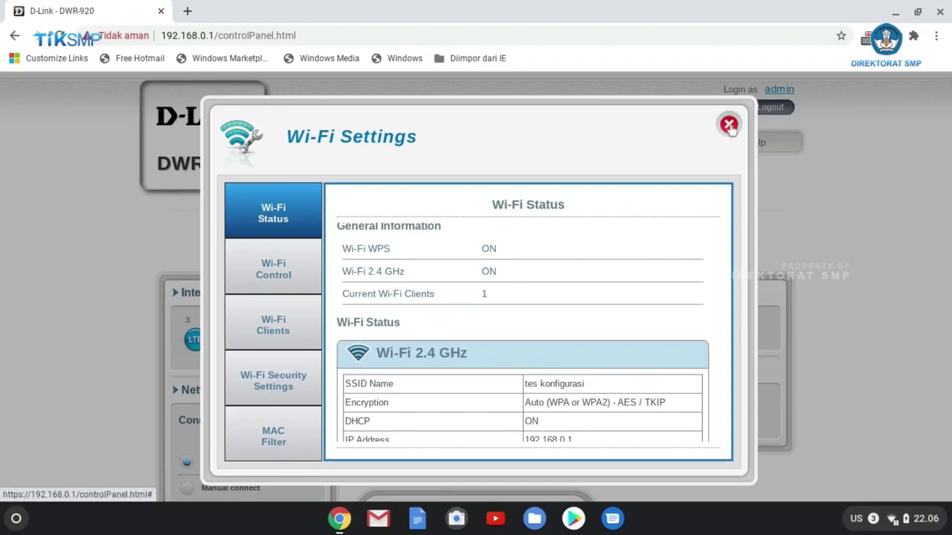
pyautogui.click(729, 125)
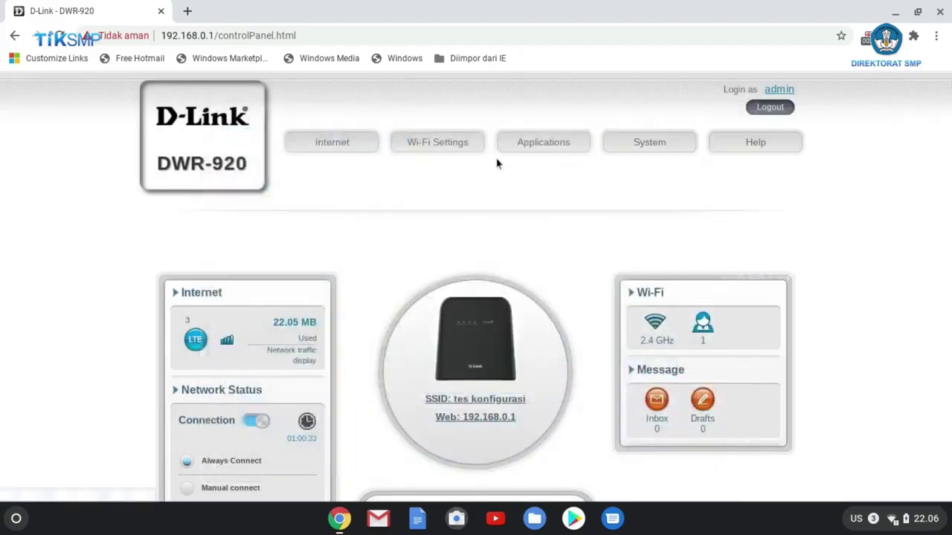
# Step: Go to System > Admin Settings account page and focus the Password field
pyautogui.click(642, 146)
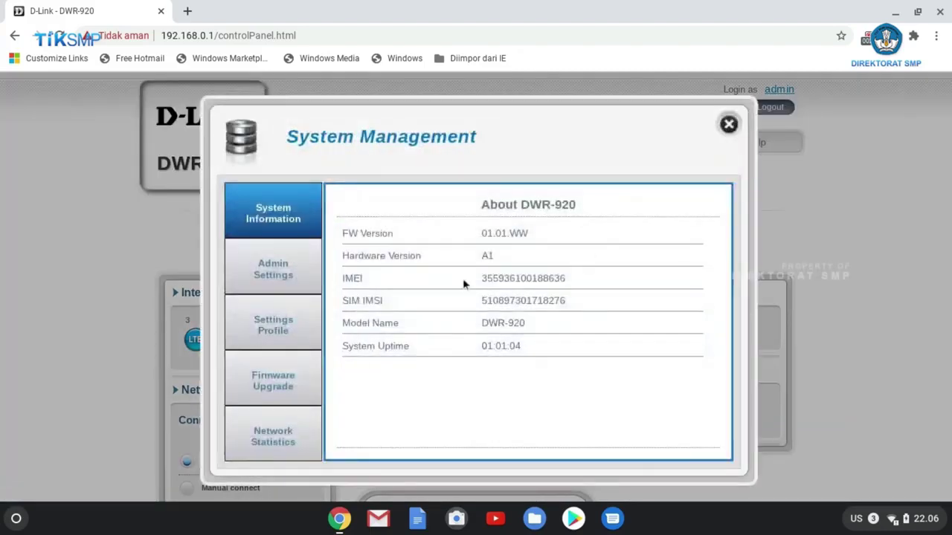
pyautogui.click(267, 275)
pyautogui.click(498, 334)
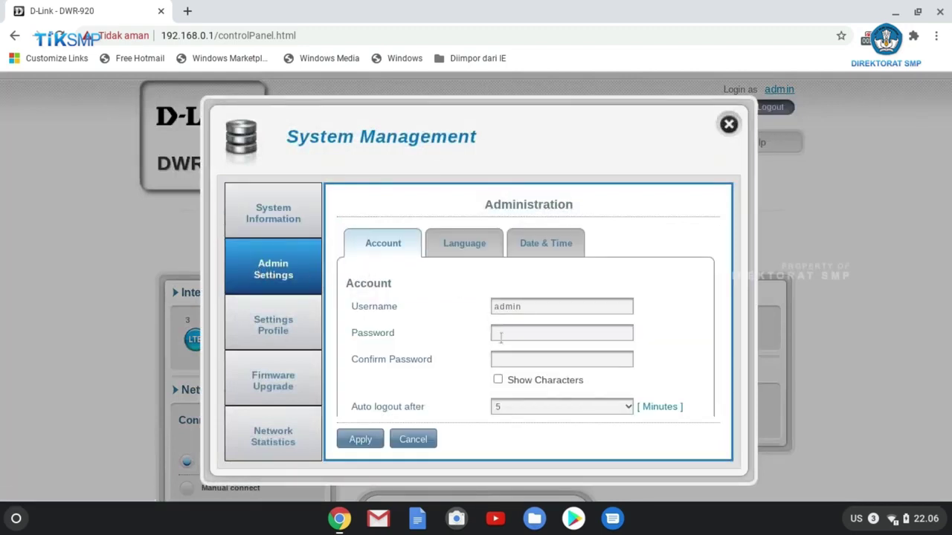
pyautogui.click(502, 334)
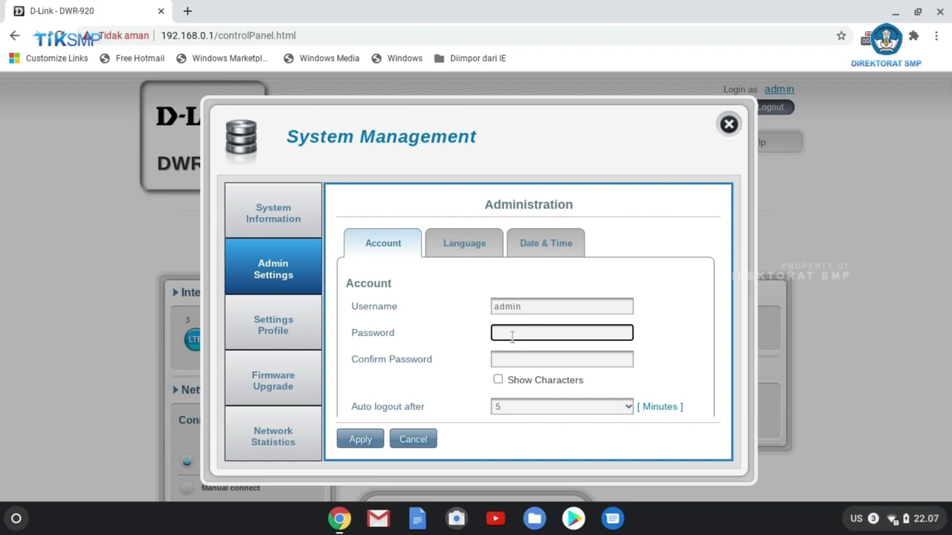
# Step: Enter a new admin password in Password and Confirm Password, apply, and accept the success alert
pyautogui.click(499, 381)
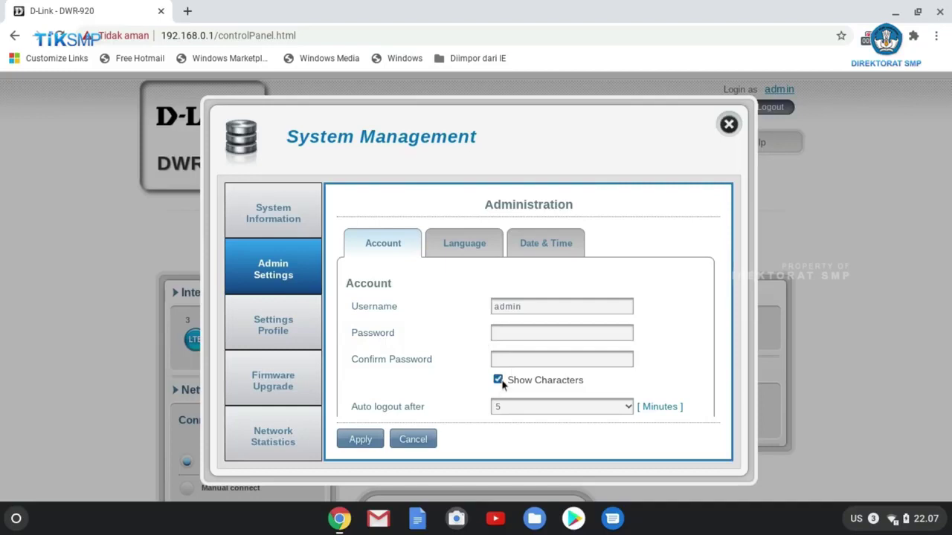
pyautogui.click(518, 334)
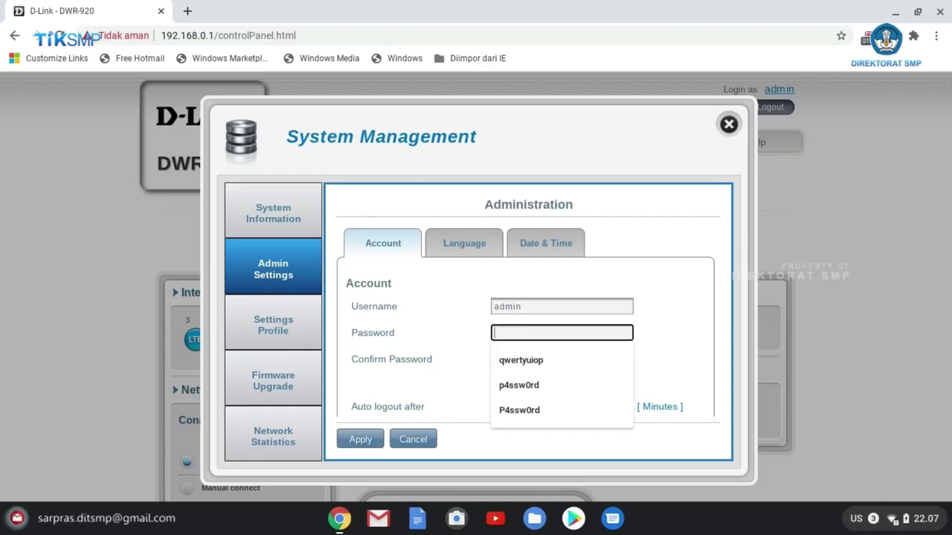
pyautogui.write('p')
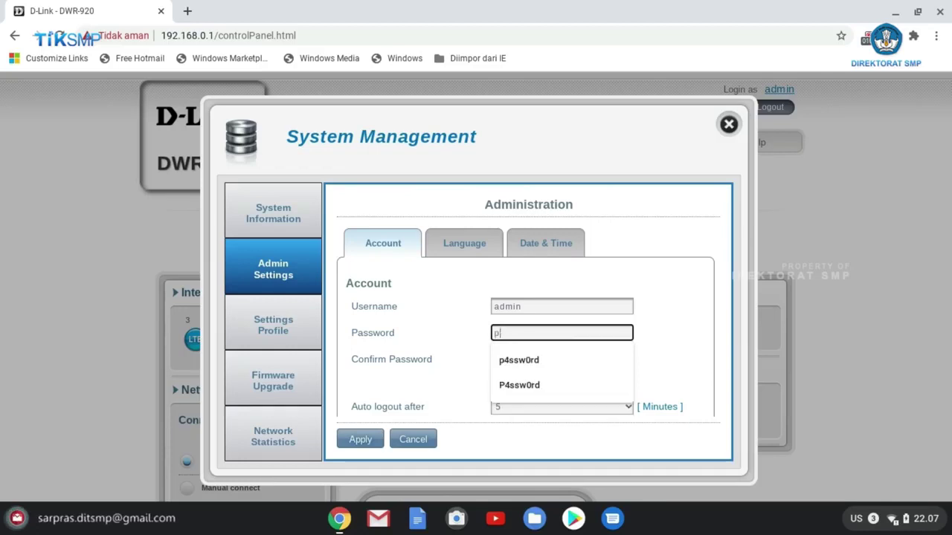
pyautogui.write('4')
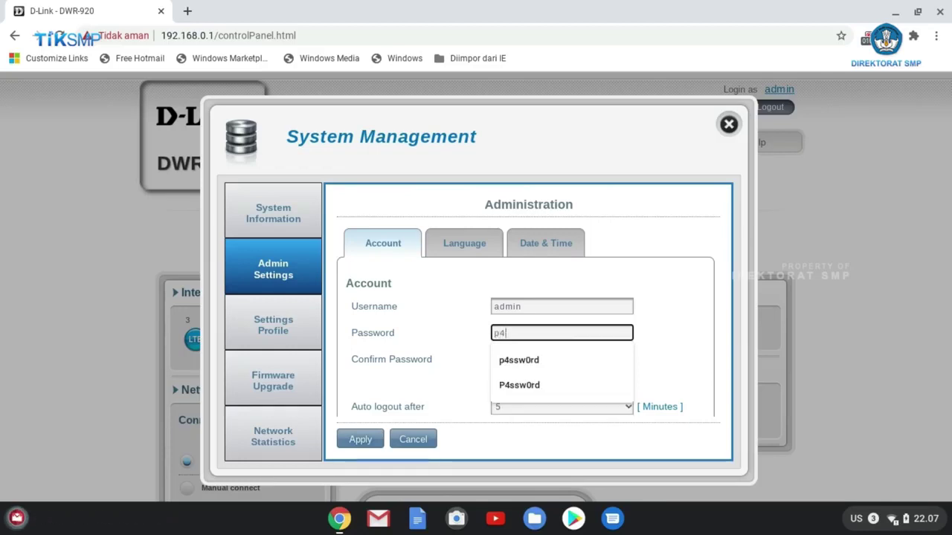
pyautogui.write('ssw0rd')
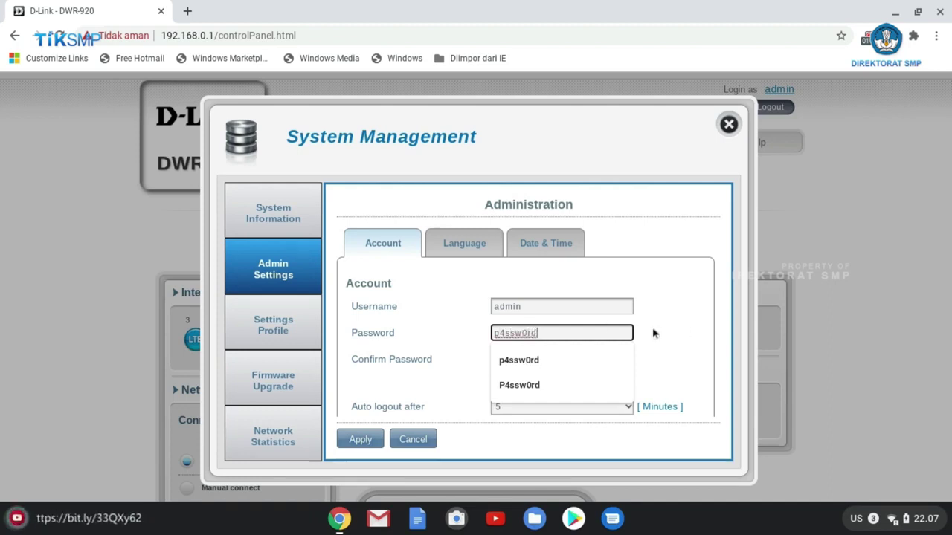
pyautogui.click(684, 361)
pyautogui.click(525, 358)
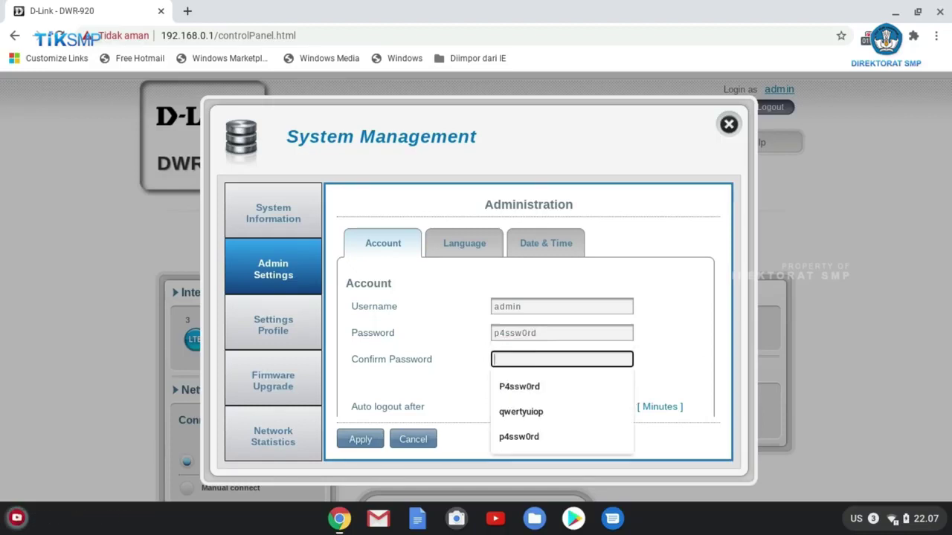
pyautogui.write('p4')
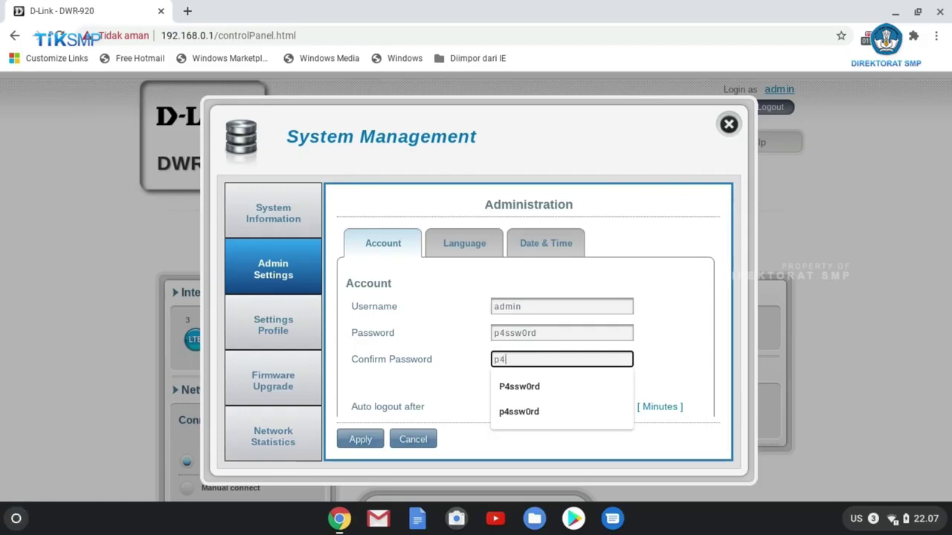
pyautogui.write('ssw0rd')
pyautogui.click(665, 362)
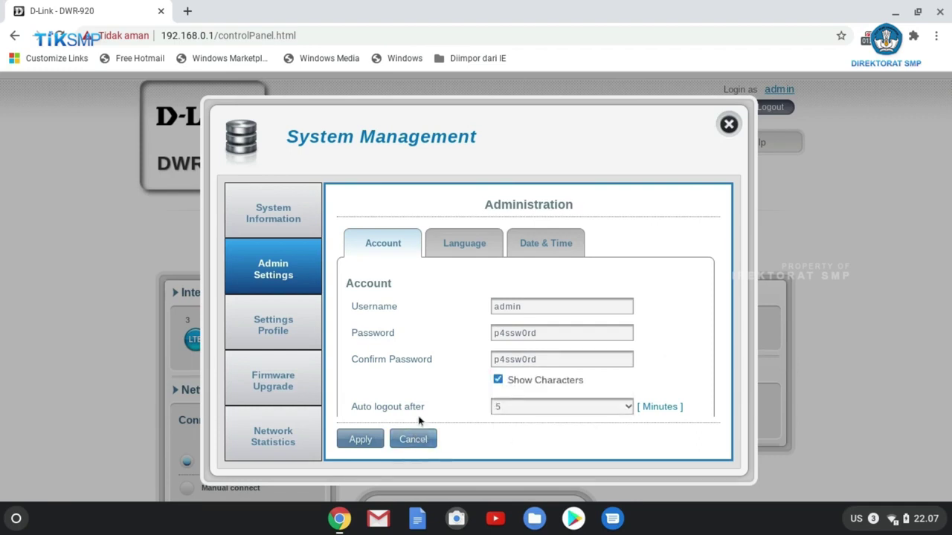
pyautogui.click(360, 440)
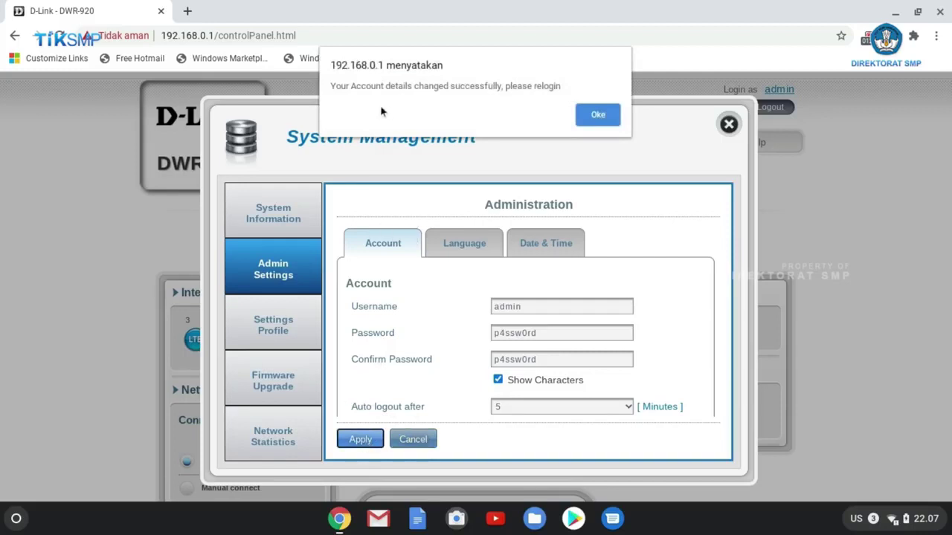
pyautogui.click(601, 117)
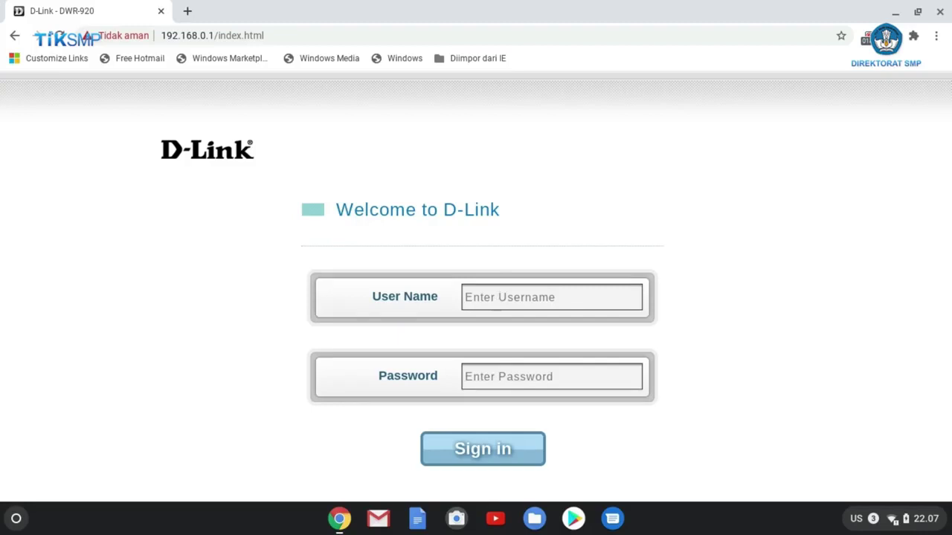
# Step: Enter admin as the user name and attempt to sign in to the router
pyautogui.click(493, 299)
pyautogui.write('admin')
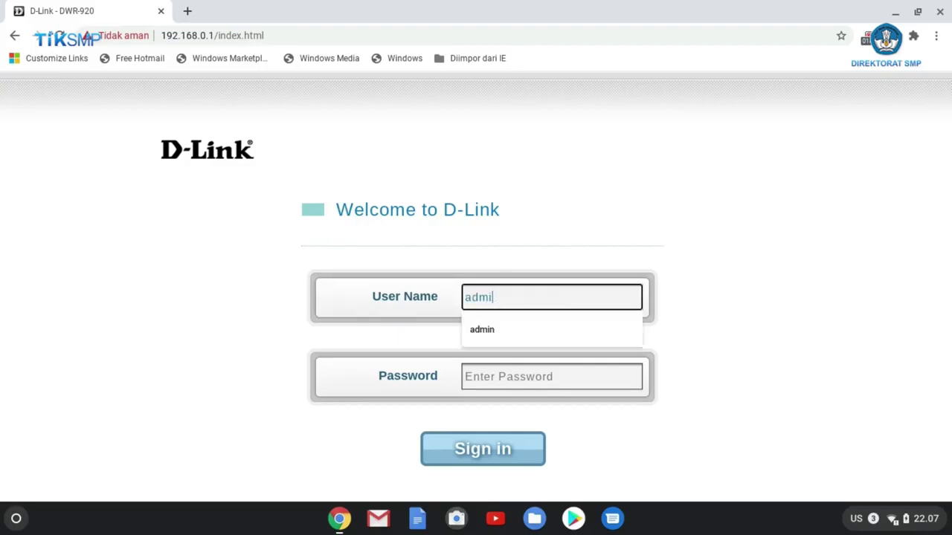
pyautogui.click(519, 382)
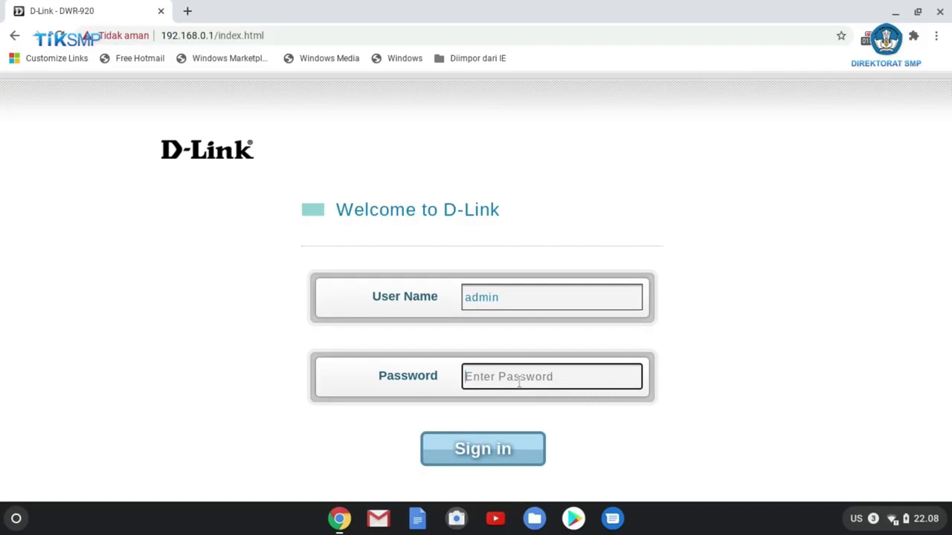
pyautogui.click(473, 455)
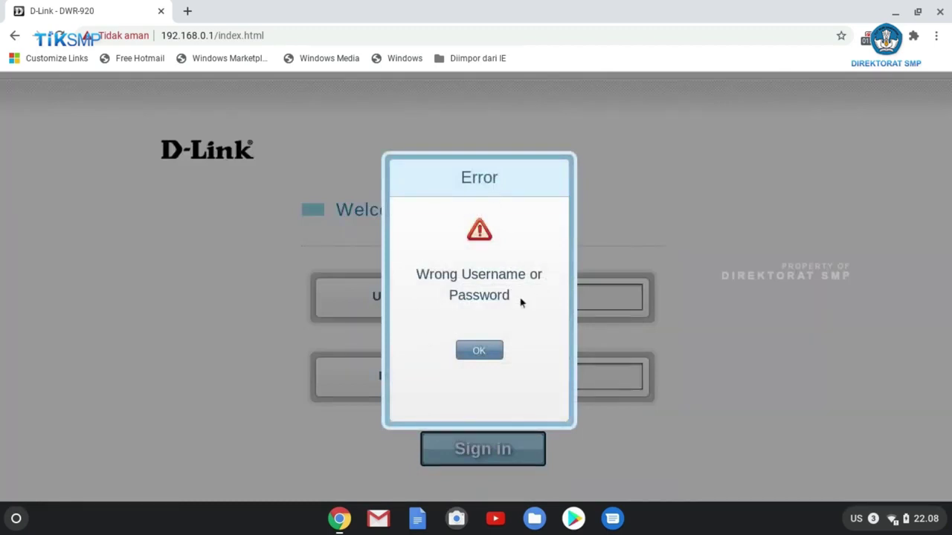
# Step: Dismiss the login error and sign in as admin with the new admin password
pyautogui.click(494, 356)
pyautogui.click(495, 379)
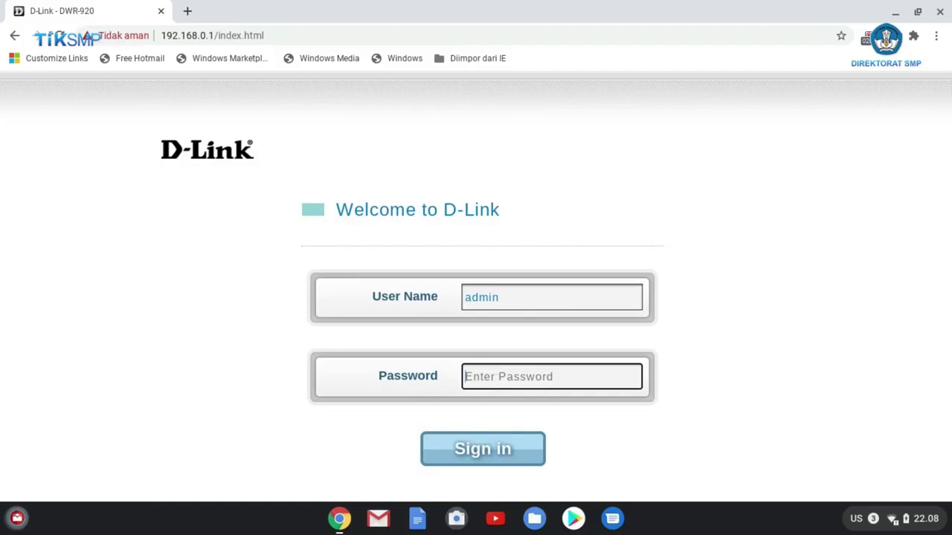
pyautogui.write('admin123')
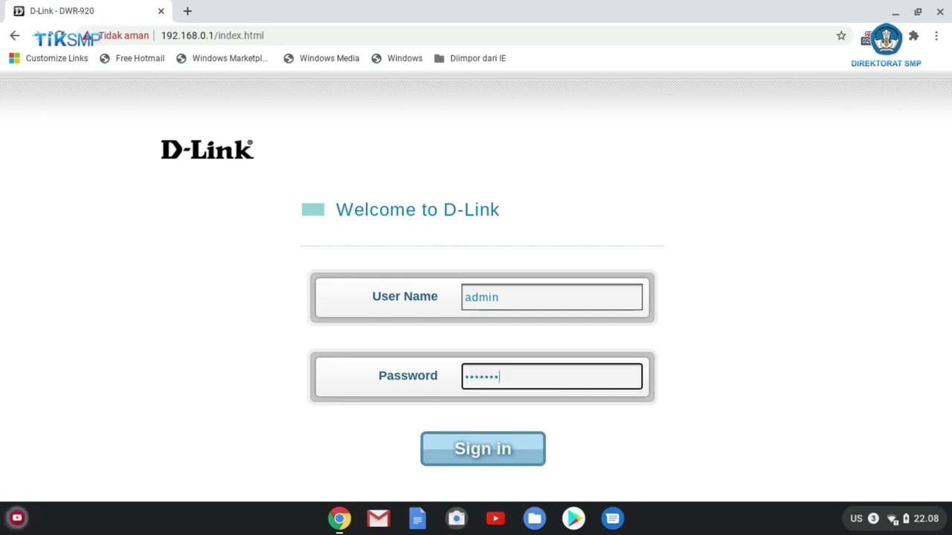
pyautogui.click(482, 452)
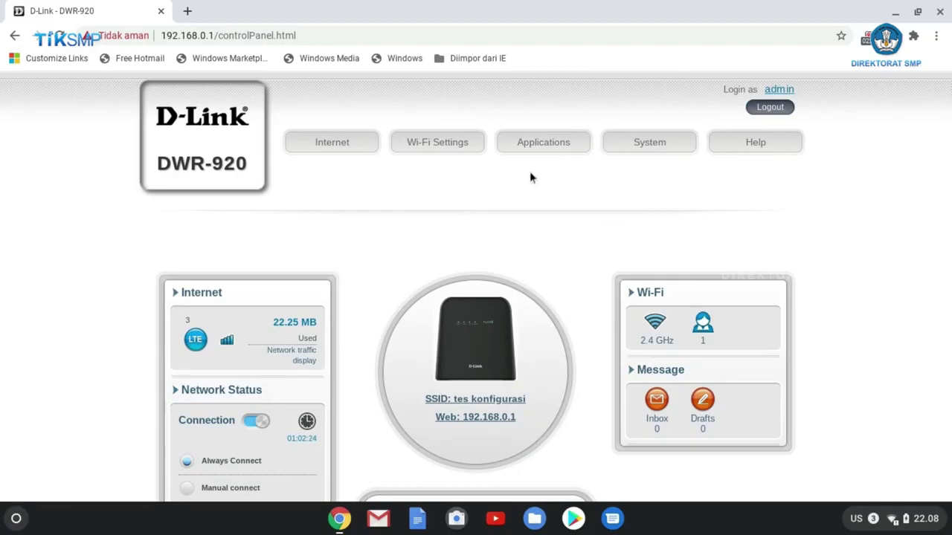
# Step: Log out of the router admin and try signing back in as admin
pyautogui.click(771, 109)
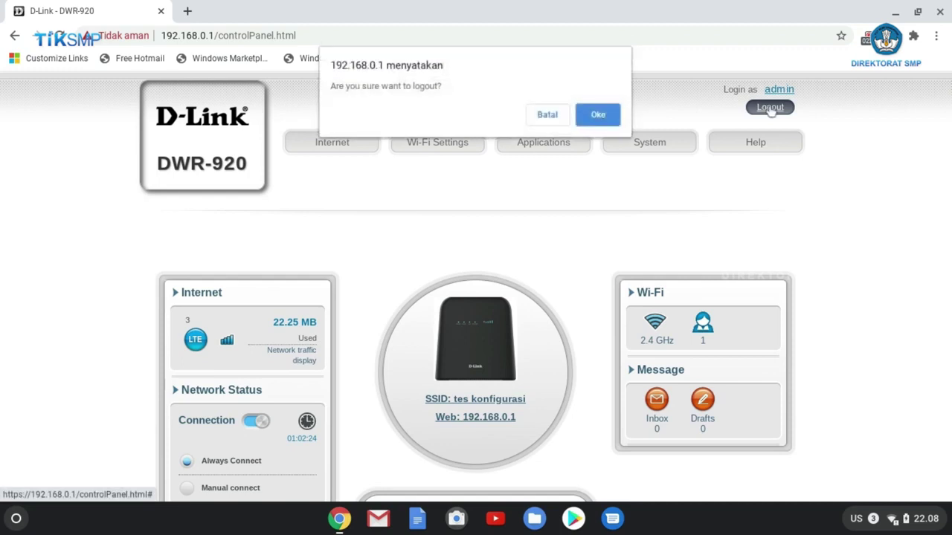
pyautogui.click(598, 115)
pyautogui.click(508, 299)
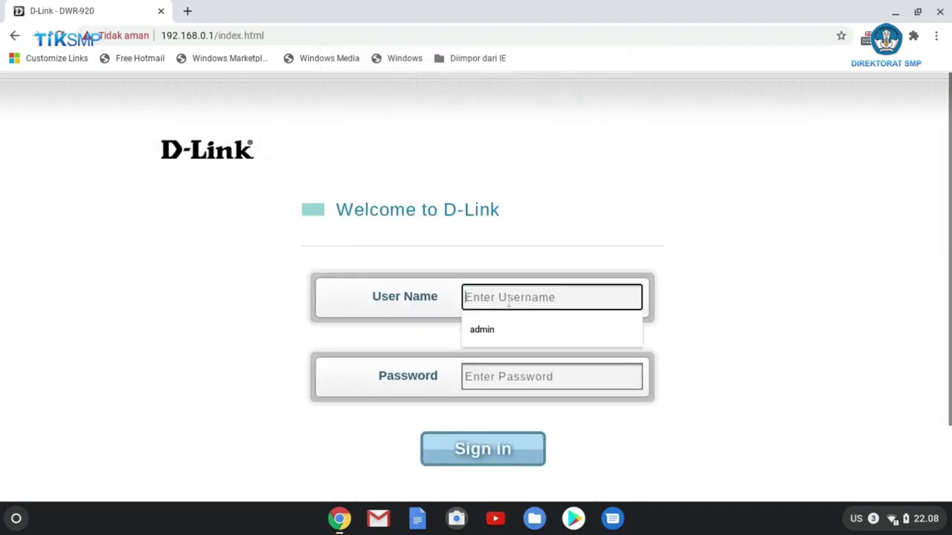
pyautogui.click(493, 338)
pyautogui.click(498, 379)
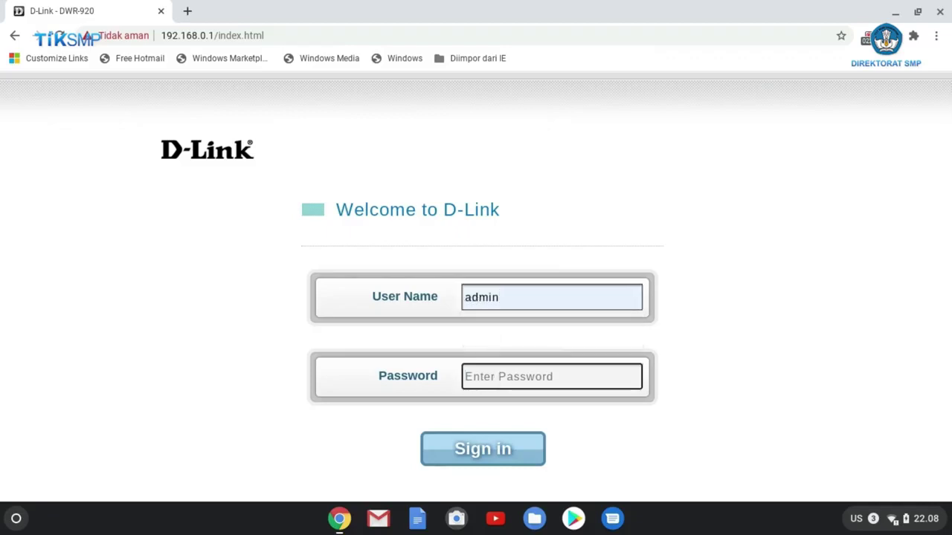
pyautogui.write('••••••')
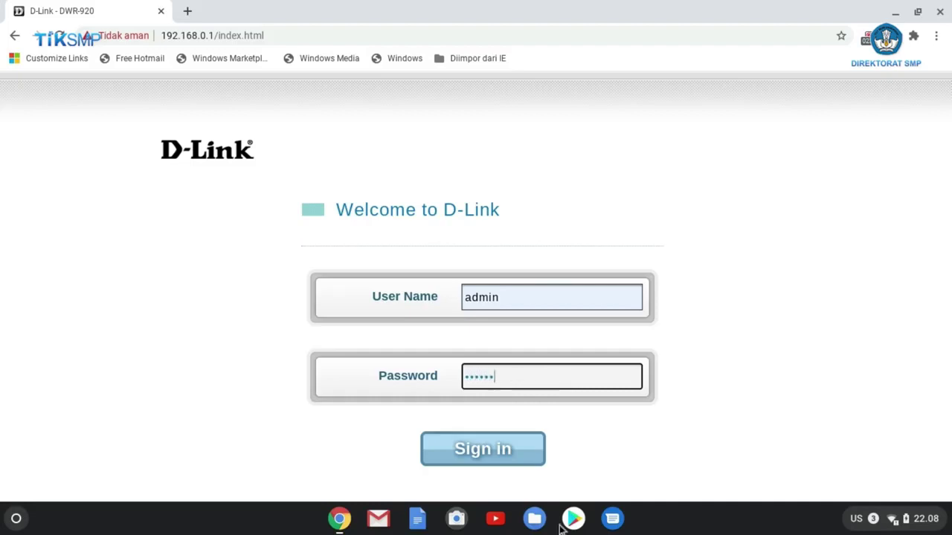
pyautogui.click(491, 451)
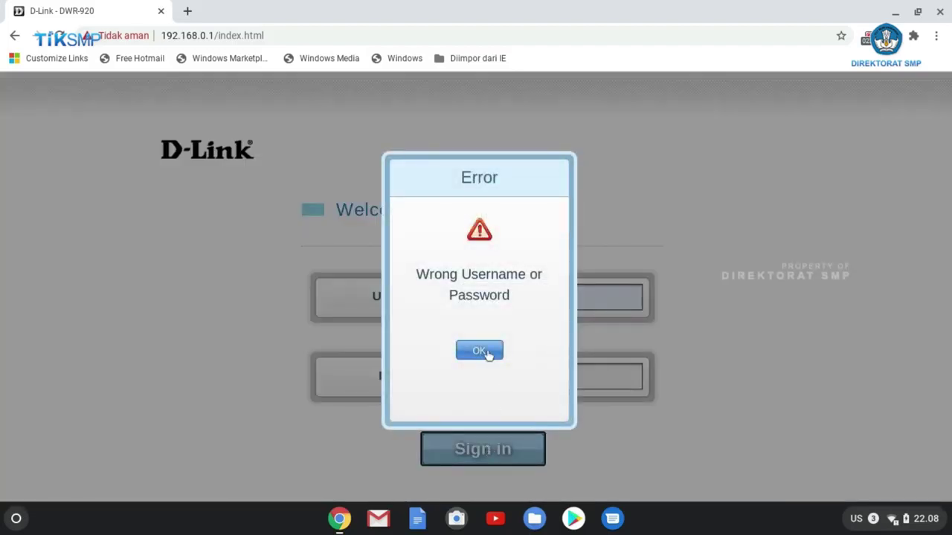
# Step: Dismiss the login error, correct the password to the new one, and sign in
pyautogui.click(488, 352)
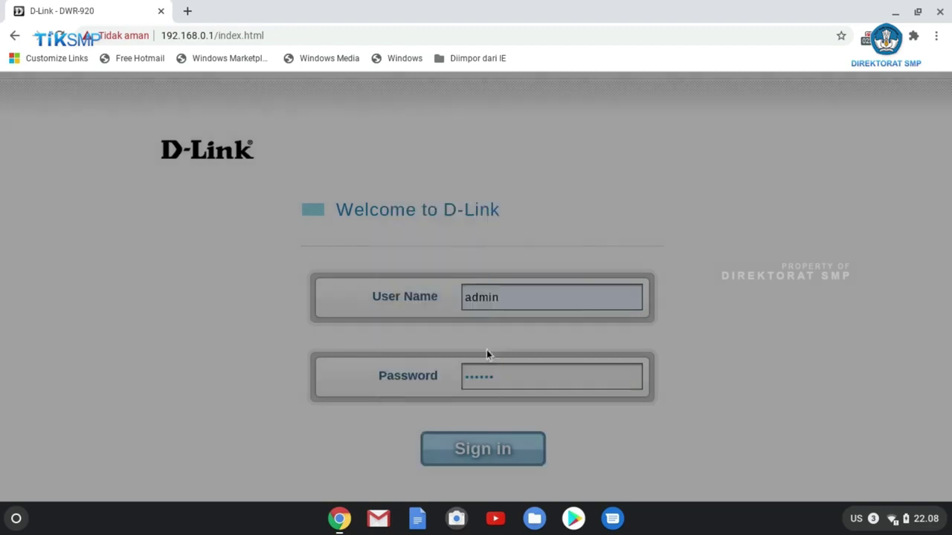
pyautogui.click(516, 378)
pyautogui.press('BackSpace')
pyautogui.press('BackSpace')
pyautogui.press('BackSpace')
pyautogui.press('BackSpace')
pyautogui.press('BackSpace')
pyautogui.press('BackSpace')
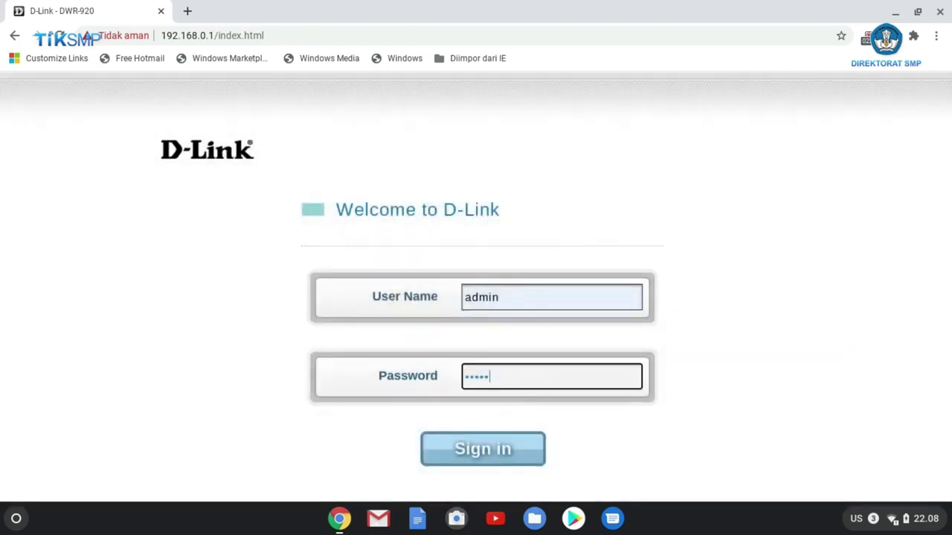
pyautogui.write('********')
pyautogui.click(496, 460)
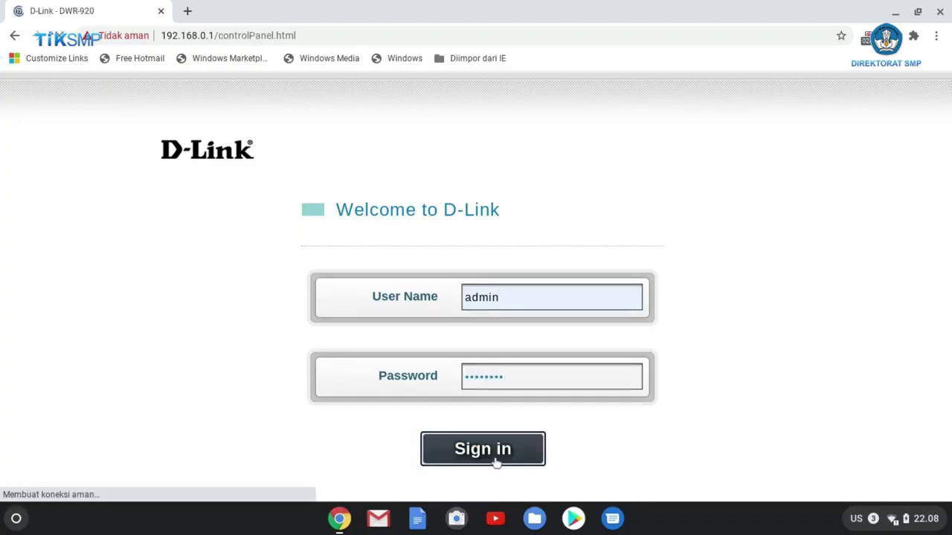